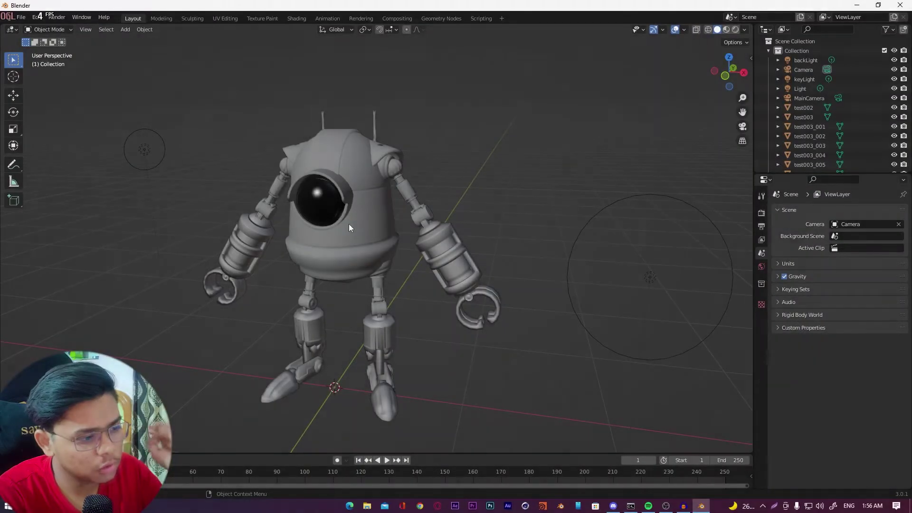
# Step: Inspect the robot model from several angles and select its body mesh
pyautogui.moveTo(340, 222); pyautogui.dragTo(375, 218, button='middle')
pyautogui.scroll(-3, 394, 208)
pyautogui.scroll(2, 361, 232)
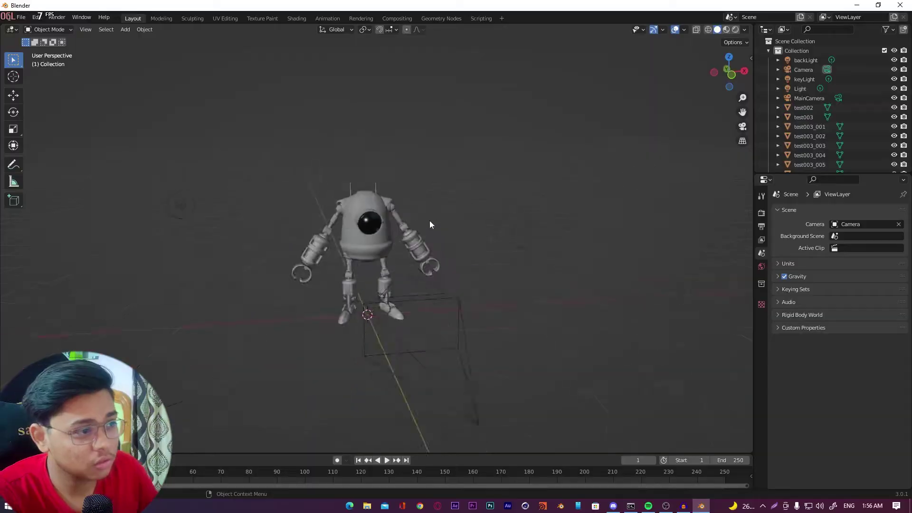
pyautogui.moveTo(429, 220); pyautogui.dragTo(360, 156, button='middle')
pyautogui.scroll(3, 384, 228)
pyautogui.click(364, 167)
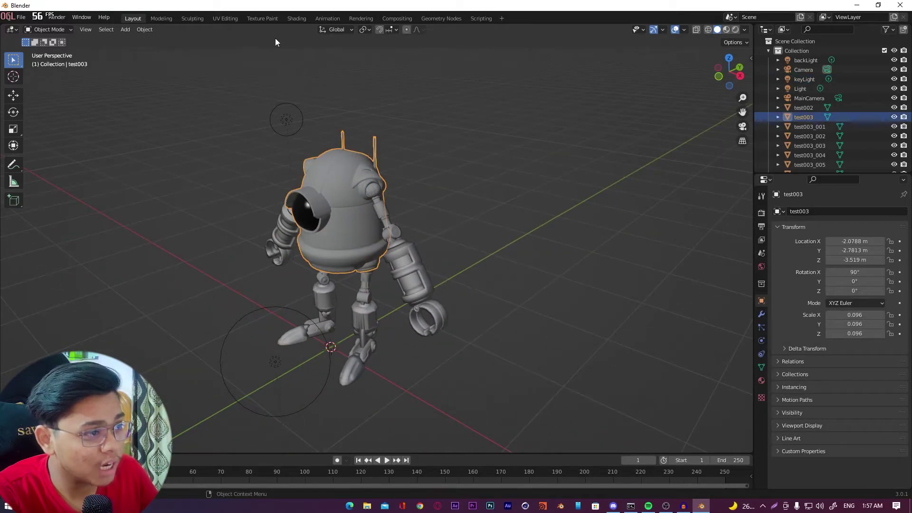
# Step: Switch to the UV Editing workspace and check the UV layout of the robot's body
pyautogui.click(224, 18)
pyautogui.scroll(9, 577, 250)
pyautogui.moveTo(601, 238); pyautogui.dragTo(663, 212, button='middle')
pyautogui.press('Tab')
pyautogui.scroll(-4, 594, 196)
# Step: Select the robot's upper legs and check their UV layout in Edit Mode
pyautogui.moveTo(522, 213); pyautogui.dragTo(552, 215, button='middle')
pyautogui.click(550, 224)
pyautogui.scroll(3, 549, 224)
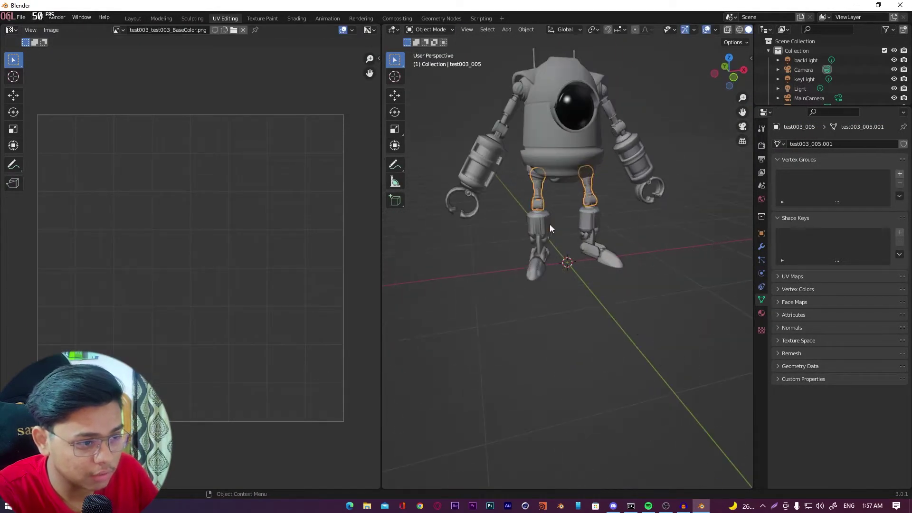
pyautogui.press('Tab')
pyautogui.scroll(-2, 291, 212)
pyautogui.scroll(2, 289, 213)
pyautogui.press('Tab')
# Step: Check the UV layouts of the robot's lower legs and feet in Edit Mode
pyautogui.click(535, 216)
pyautogui.press('Tab')
pyautogui.press('Tab')
pyautogui.click(536, 262)
pyautogui.press('Tab')
pyautogui.press('Tab')
# Step: Check the UV layouts of the robot's forearms and claw hands in Edit Mode
pyautogui.click(485, 183)
pyautogui.press('Tab')
pyautogui.press('Tab')
pyautogui.click(476, 198)
pyautogui.press('Tab')
pyautogui.press('Tab')
pyautogui.scroll(-4, 493, 207)
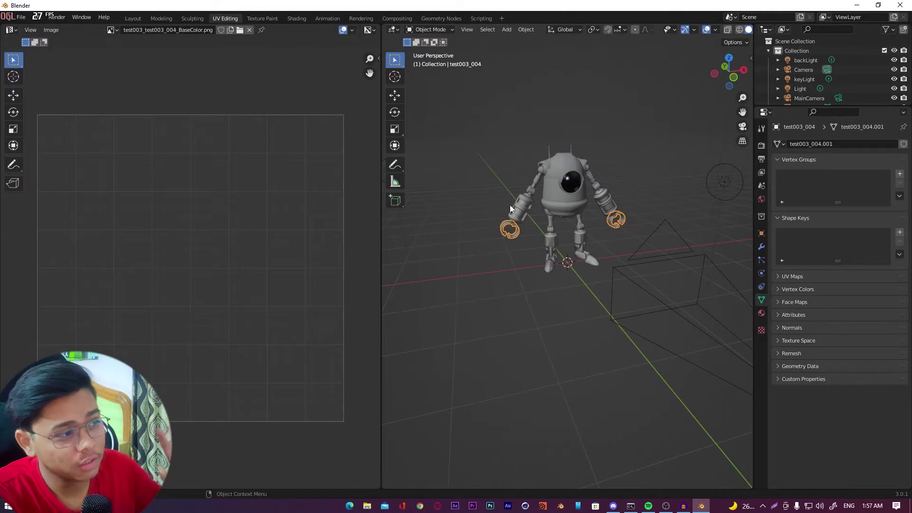
# Step: Return to the Layout workspace and deselect the claw hands
pyautogui.click(133, 18)
pyautogui.moveTo(338, 216); pyautogui.dragTo(406, 213, button='middle')
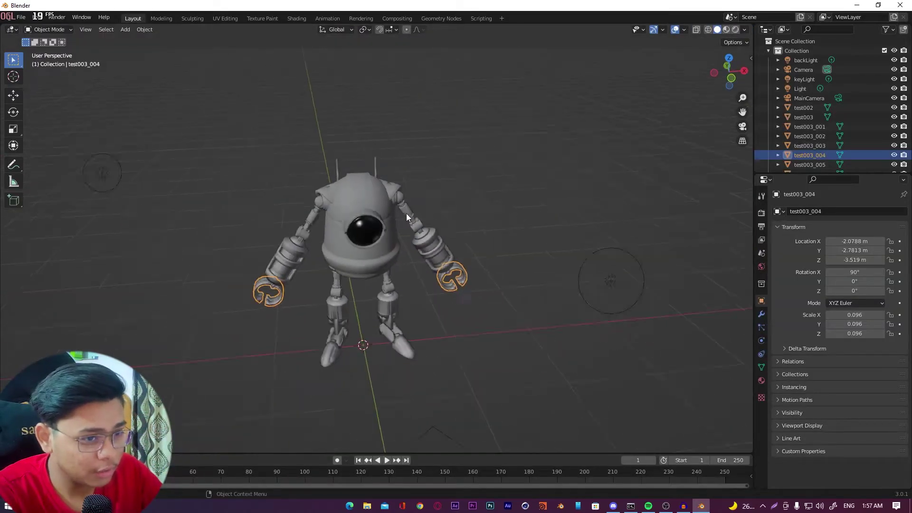
pyautogui.moveTo(504, 219); pyautogui.dragTo(625, 78, button='middle')
pyautogui.click(462, 180)
pyautogui.scroll(3, 449, 226)
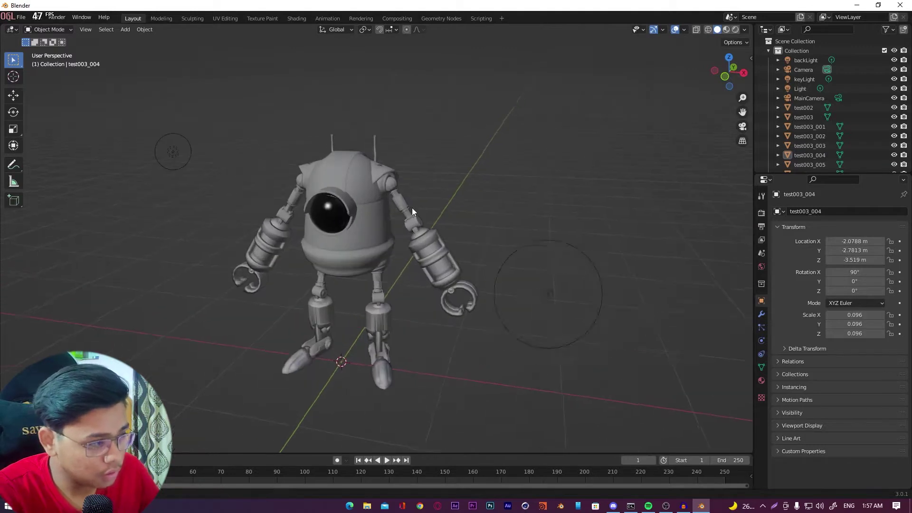
pyautogui.moveTo(411, 207); pyautogui.dragTo(432, 204, button='middle')
# Step: Export the robot scene as an FBX file named ROBOT_1.fbx into D:\MYPROJECTS\YT\Robot\tutorial
pyautogui.click(21, 17)
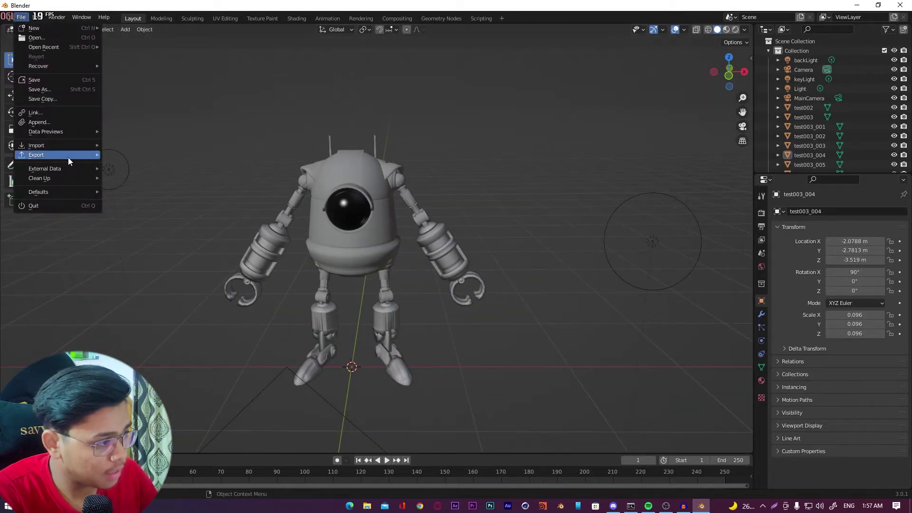
pyautogui.moveTo(67, 158)
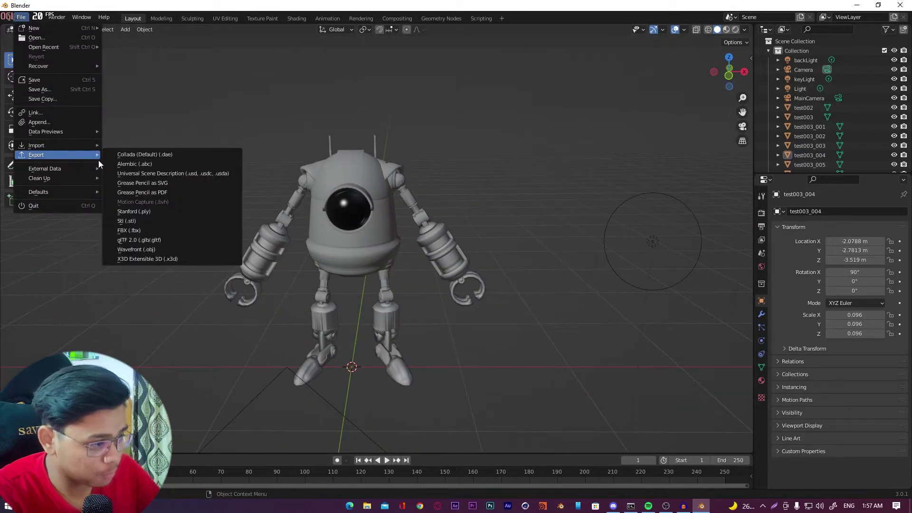
pyautogui.click(148, 231)
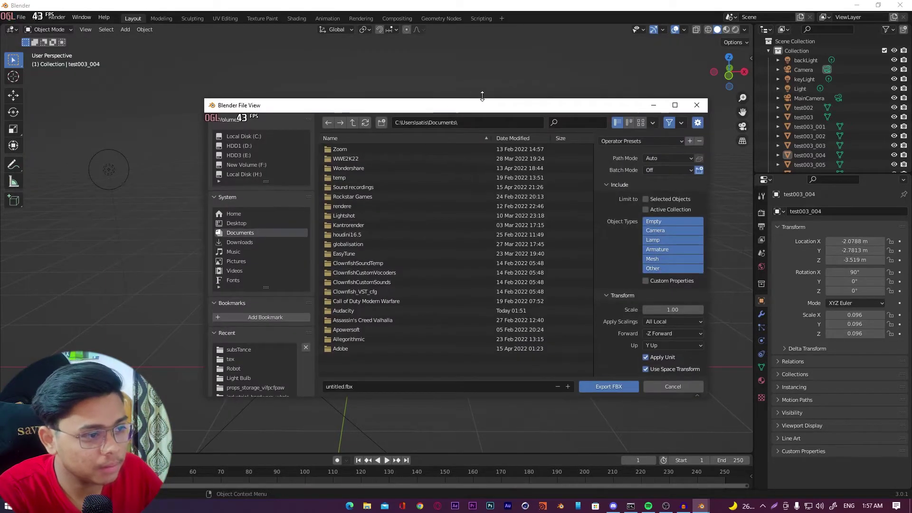
pyautogui.moveTo(460, 104); pyautogui.dragTo(472, 101)
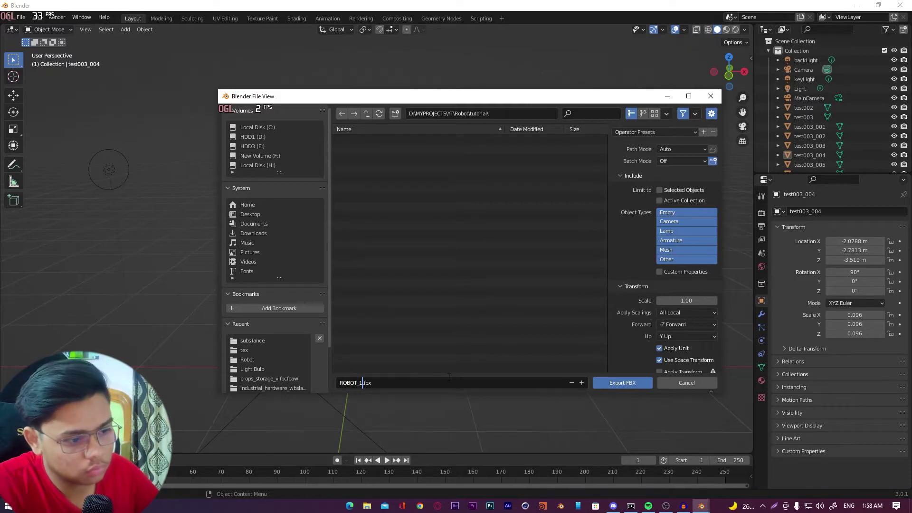
pyautogui.click(489, 114)
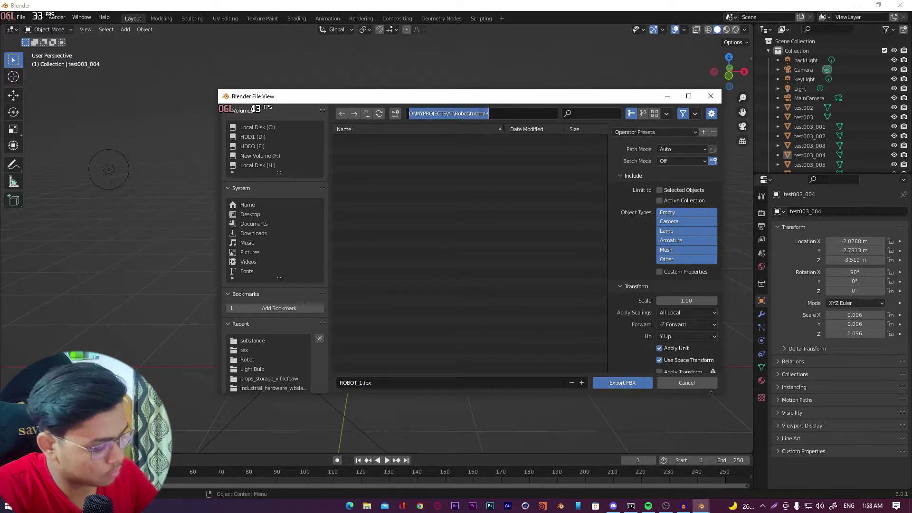
pyautogui.click(619, 383)
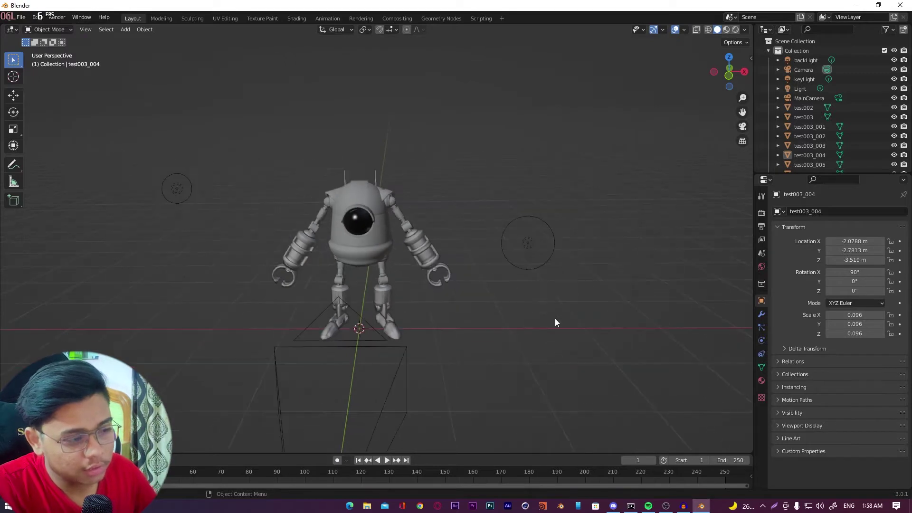
pyautogui.moveTo(532, 287); pyautogui.dragTo(477, 223, button='middle')
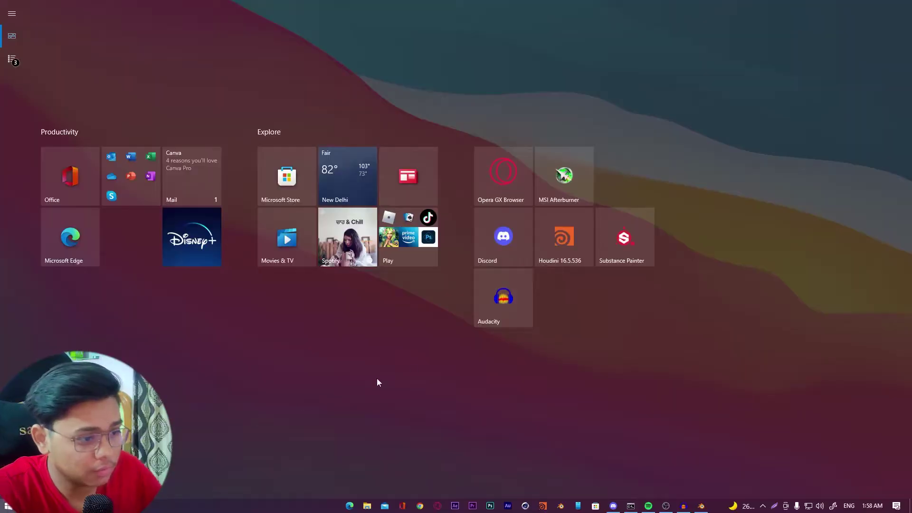
# Step: Switch to Substance Painter, decline the new version download and dismiss the welcome window
pyautogui.click(640, 239)
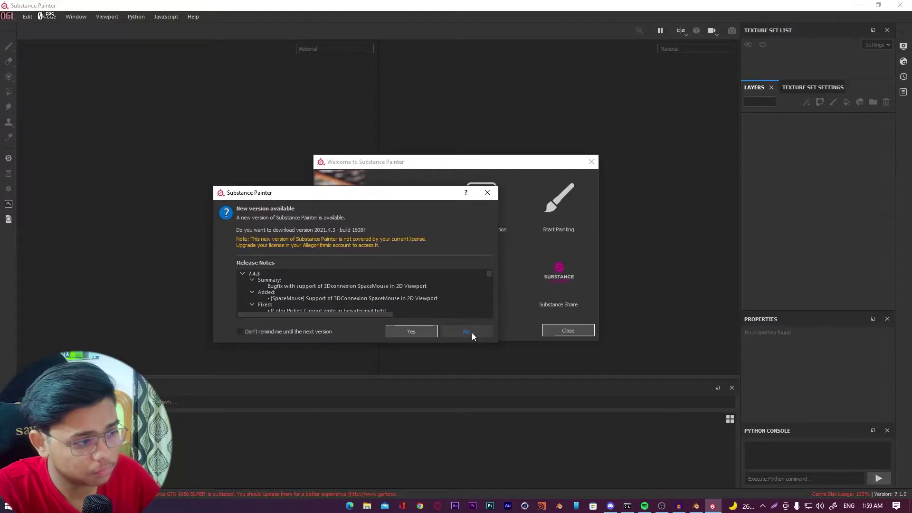
pyautogui.click(466, 332)
pyautogui.click(572, 331)
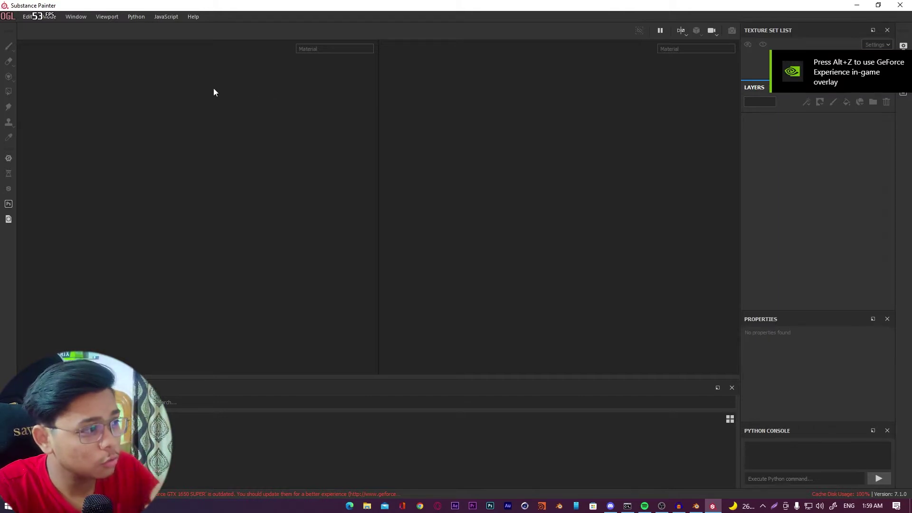
# Step: Start a new project and open the file selection for its mesh
pyautogui.click(14, 18)
pyautogui.click(40, 29)
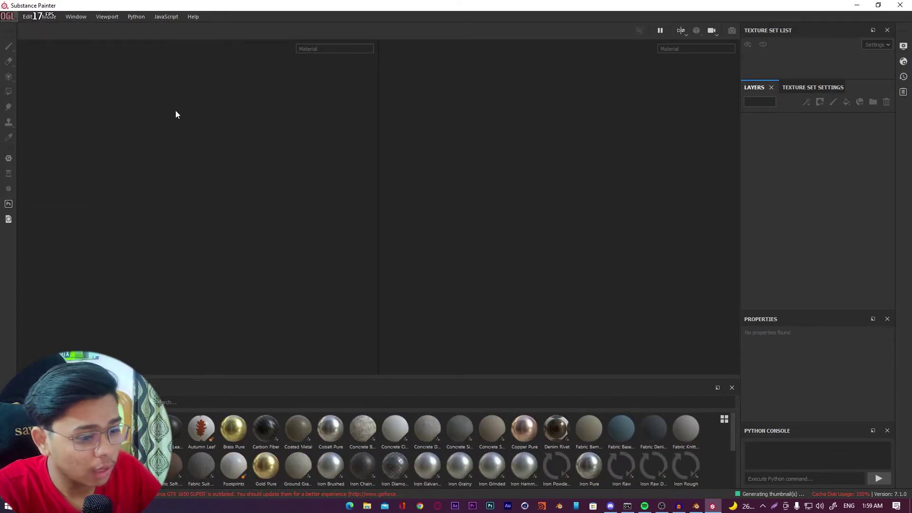
pyautogui.moveTo(438, 88)
pyautogui.mouseDown()
pyautogui.moveTo(399, 88)
pyautogui.moveTo(436, 91)
pyautogui.moveTo(428, 92)
pyautogui.mouseUp()
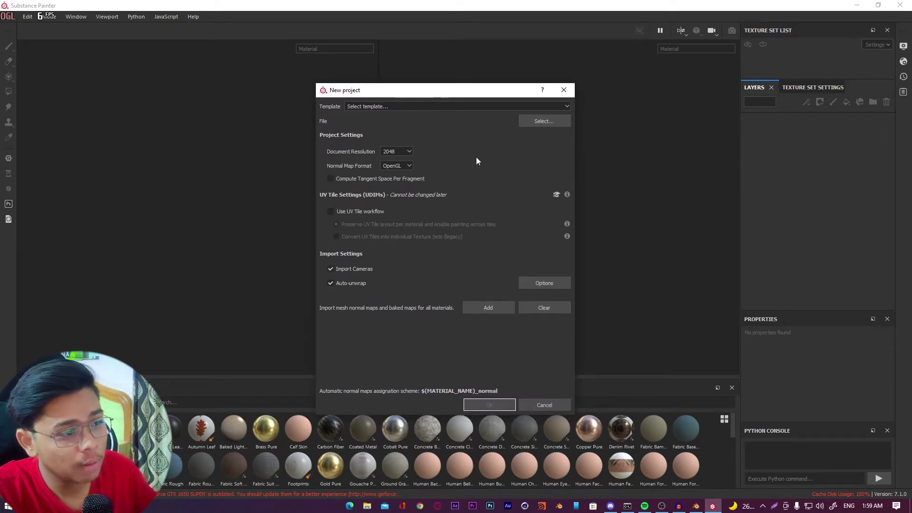
pyautogui.click(545, 121)
pyautogui.moveTo(451, 149); pyautogui.dragTo(511, 135)
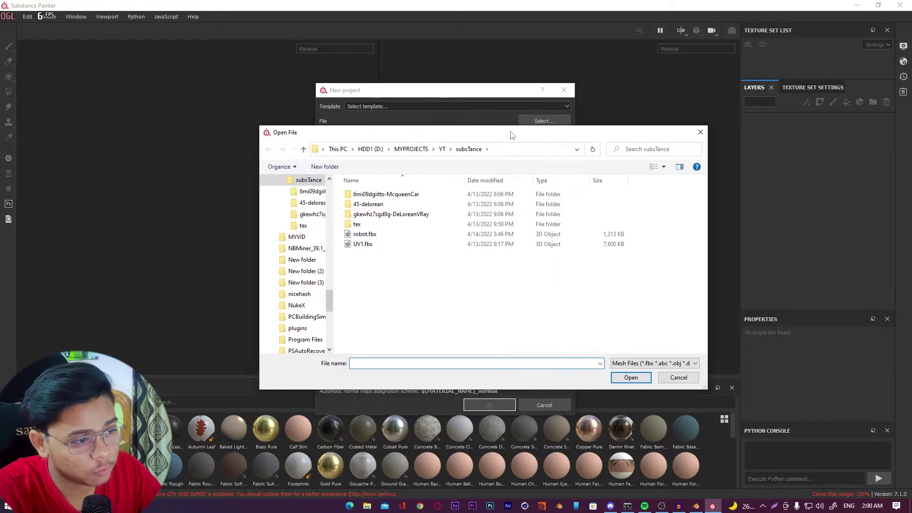
# Step: Load robot.fbx from D:\MYPROJECTS\YT\subsTance as the mesh and create the project with the default settings
pyautogui.click(441, 149)
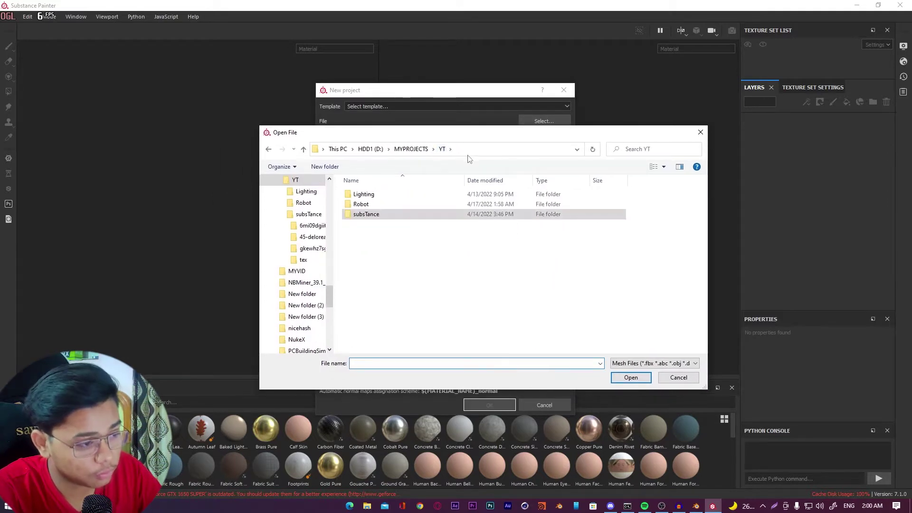
pyautogui.doubleClick(396, 205)
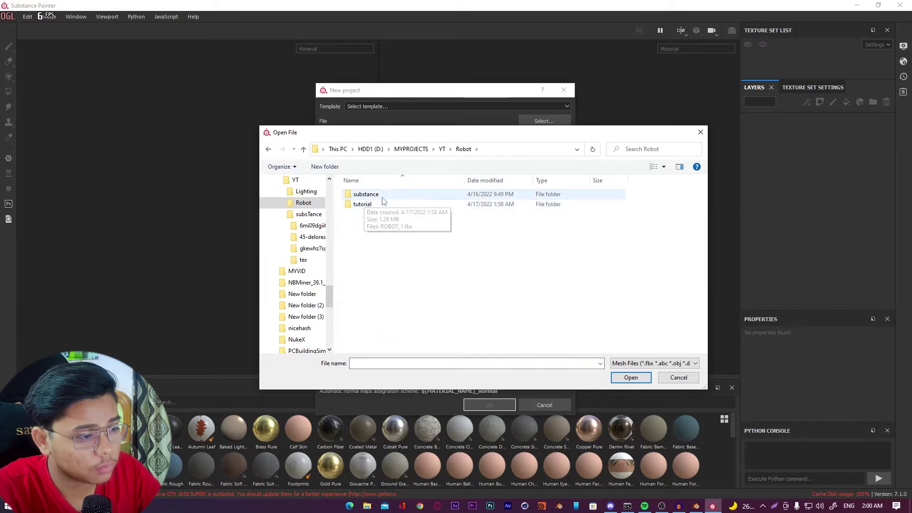
pyautogui.hotkey('alt', 'Up')
pyautogui.click(411, 149)
pyautogui.doubleClick(363, 346)
pyautogui.doubleClick(373, 215)
pyautogui.click(375, 234)
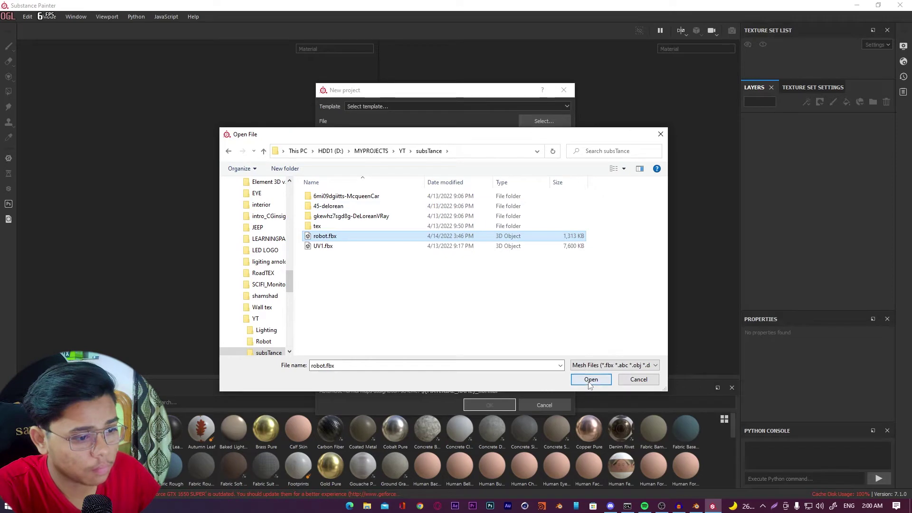
pyautogui.press('Return')
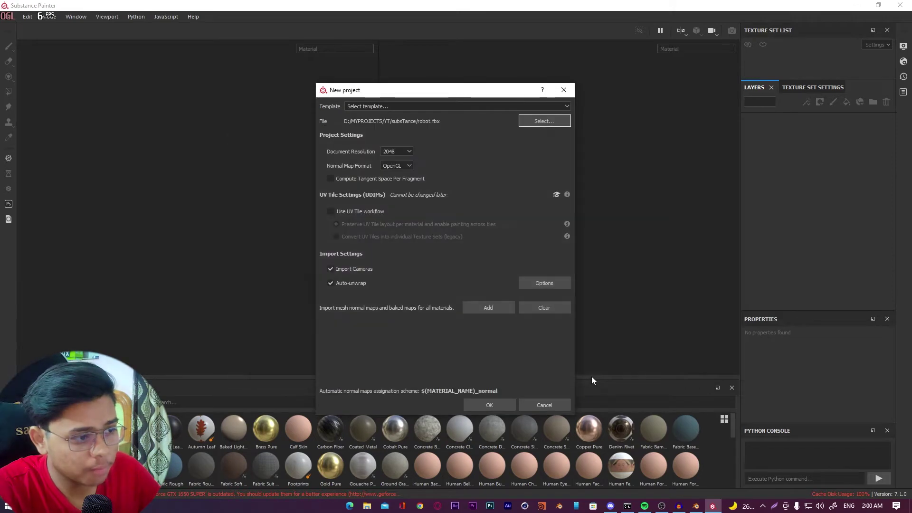
pyautogui.click(499, 405)
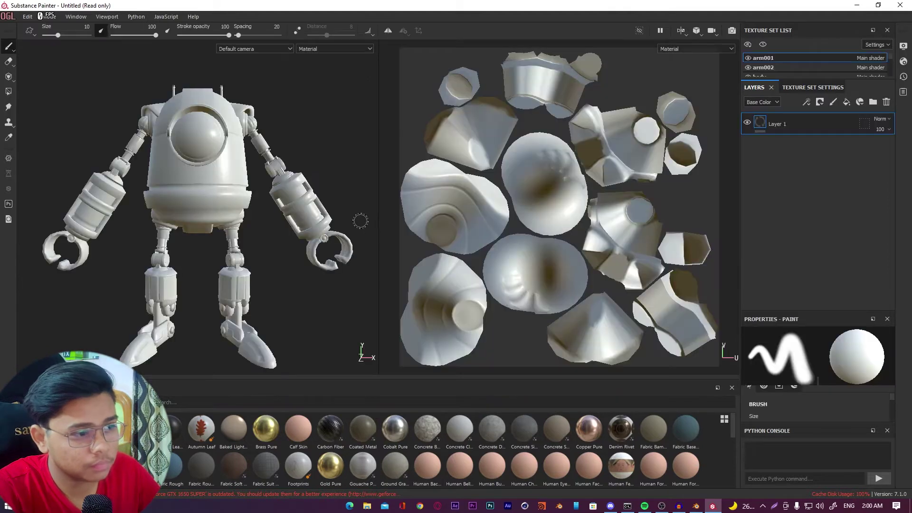
# Step: Search the smart materials for "robo" and apply the ROBOT smart material to the robot's body
pyautogui.moveTo(255, 169)
pyautogui.keyDown('alt'); pyautogui.mouseDown()
pyautogui.moveTo(260, 185)
pyautogui.moveTo(309, 180)
pyautogui.moveTo(245, 186)
pyautogui.moveTo(279, 190)
pyautogui.moveTo(228, 197)
pyautogui.moveTo(164, 194)
pyautogui.moveTo(278, 212)
pyautogui.moveTo(192, 192)
pyautogui.moveTo(209, 194)
pyautogui.moveTo(244, 238)
pyautogui.moveTo(218, 186)
pyautogui.mouseUp(); pyautogui.keyUp('alt')
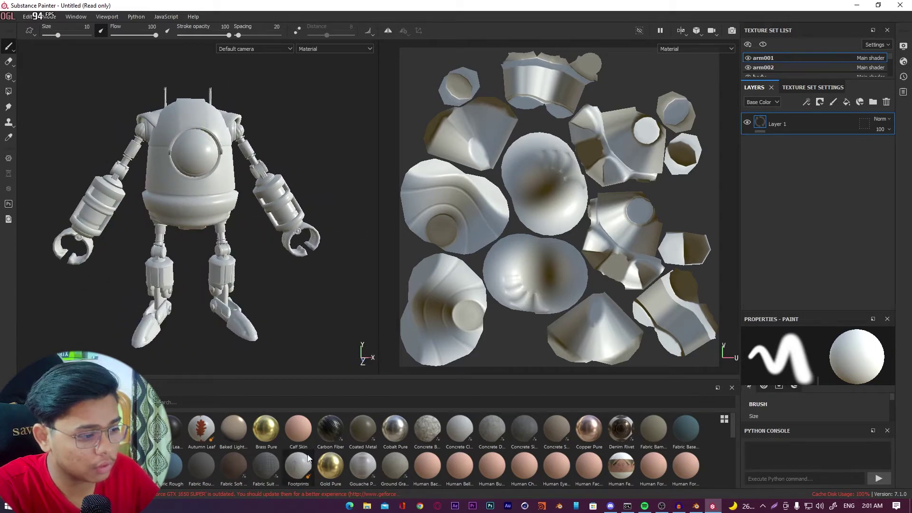
pyautogui.scroll(-8, 307, 457)
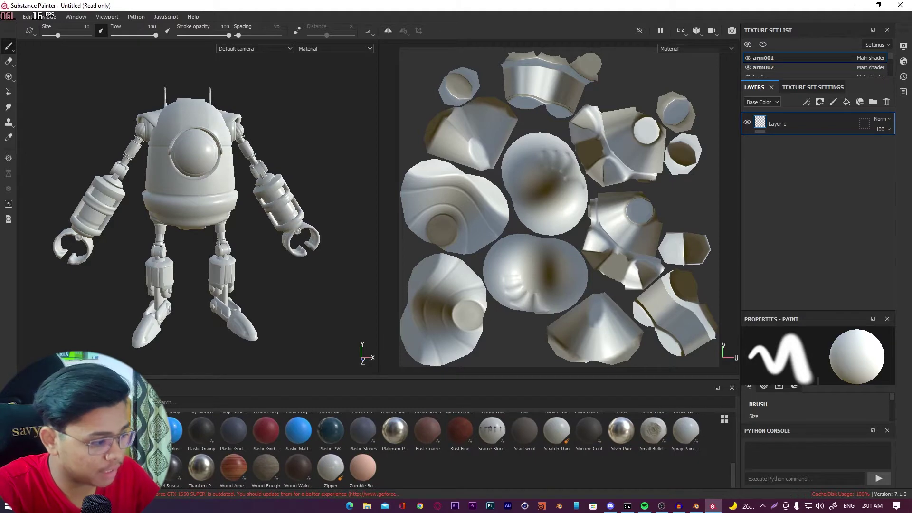
pyautogui.scroll(8, 243, 447)
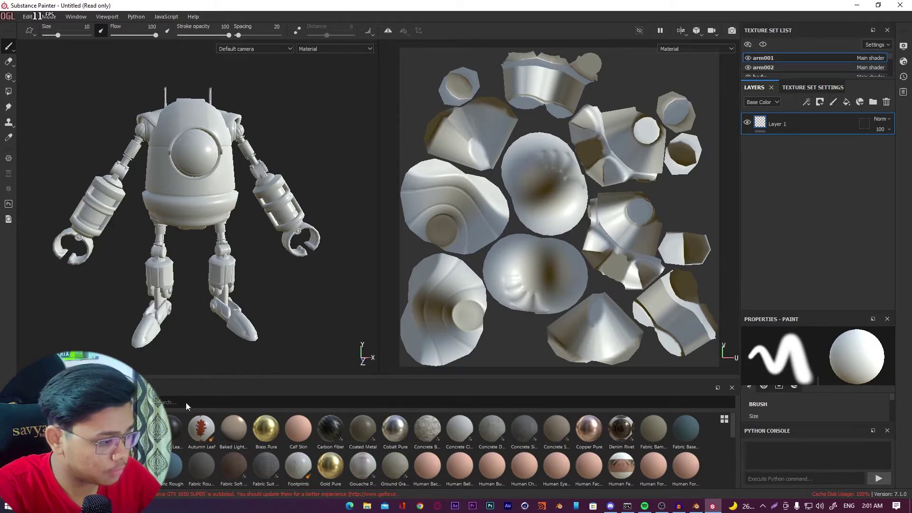
pyautogui.click(52, 470)
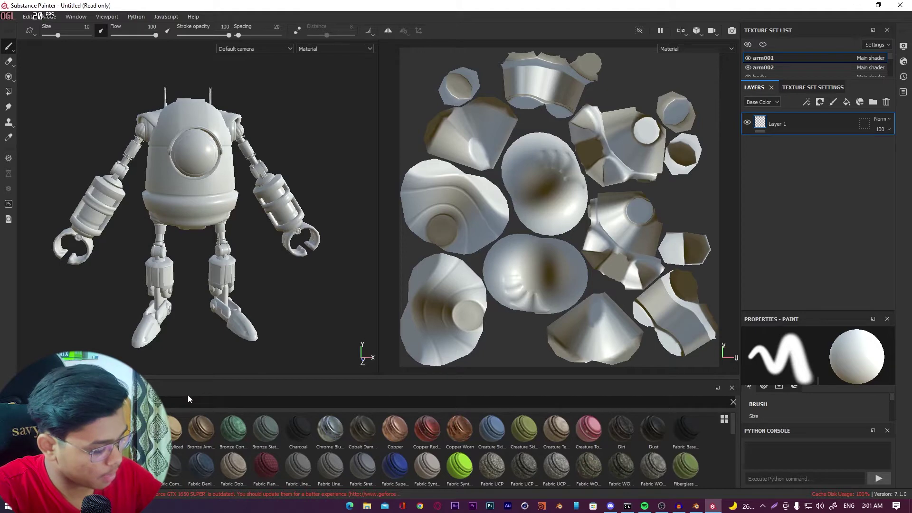
pyautogui.write('robo')
pyautogui.moveTo(135, 432); pyautogui.dragTo(193, 200)
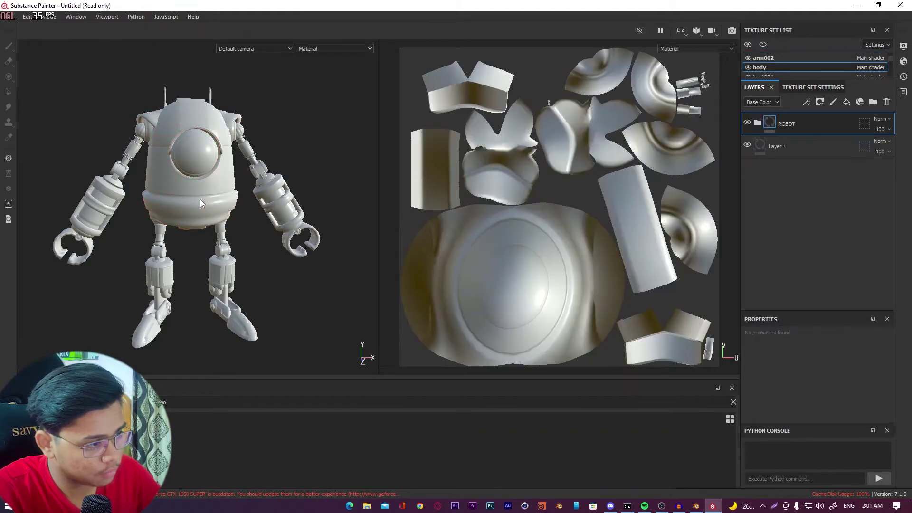
# Step: Apply the ROBOT smart material to the robot's forearms
pyautogui.moveTo(239, 181)
pyautogui.keyDown('alt'); pyautogui.mouseDown()
pyautogui.moveTo(169, 191)
pyautogui.moveTo(229, 196)
pyautogui.mouseUp(); pyautogui.keyUp('alt')
pyautogui.moveTo(135, 432); pyautogui.dragTo(264, 224)
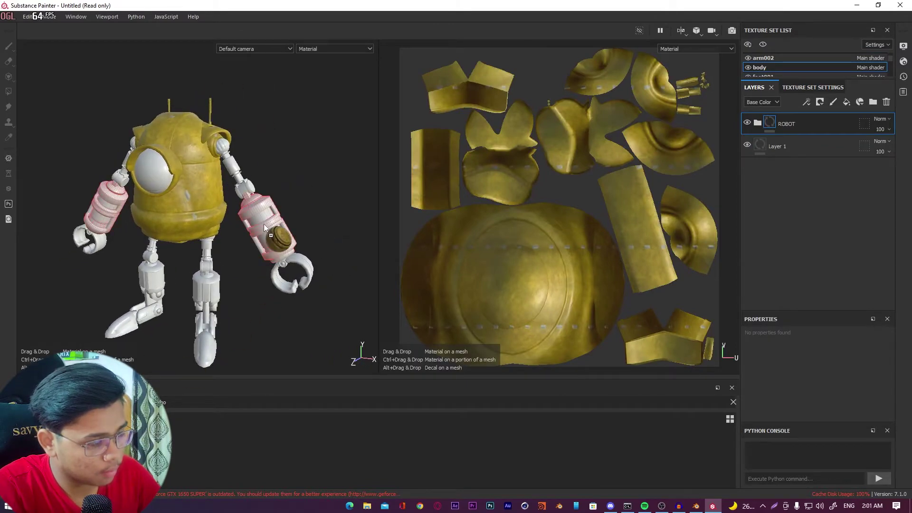
pyautogui.moveTo(222, 251); pyautogui.dragTo(218, 190)
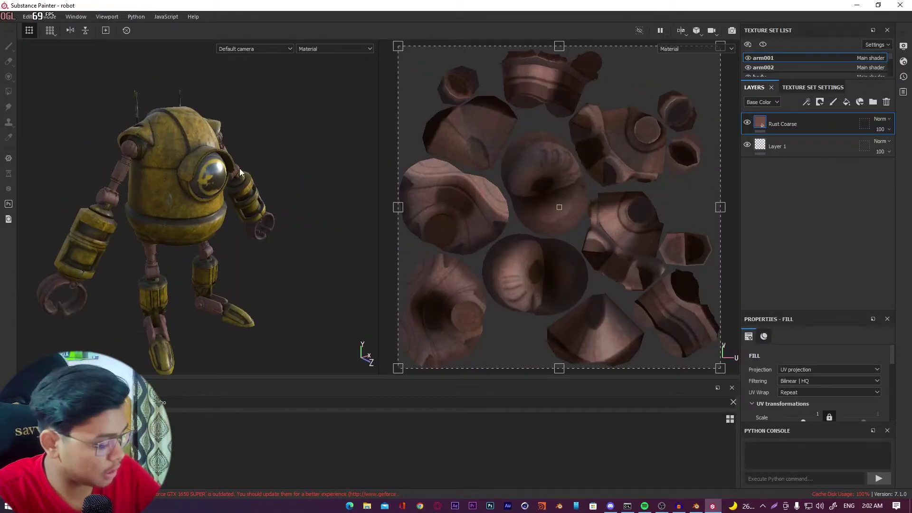
pyautogui.keyDown('alt'); pyautogui.moveTo(240, 172); pyautogui.dragTo(218, 163); pyautogui.keyUp('alt')
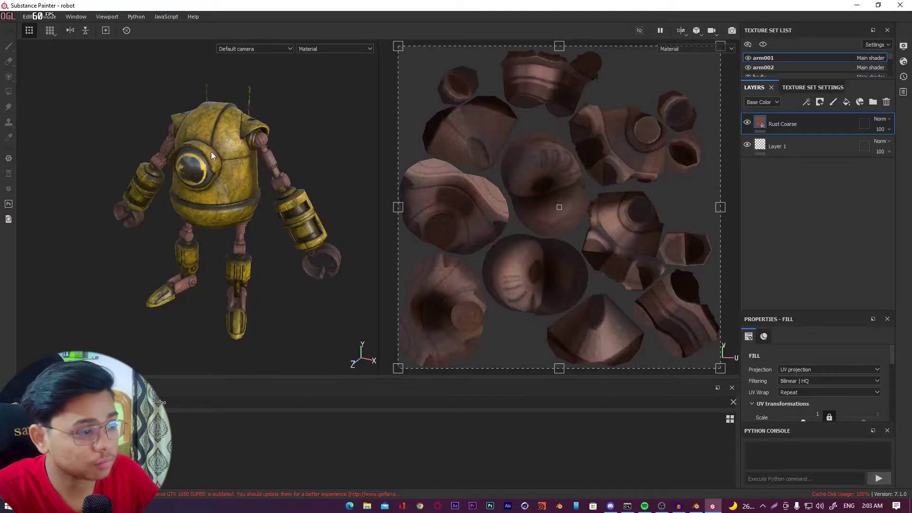
pyautogui.keyDown('alt'); pyautogui.moveTo(210, 156); pyautogui.dragTo(204, 183); pyautogui.keyUp('alt')
pyautogui.moveTo(203, 182)
pyautogui.keyDown('alt'); pyautogui.mouseDown(button='right')
pyautogui.moveTo(201, 171)
pyautogui.moveTo(210, 183)
pyautogui.mouseUp(button='right'); pyautogui.keyUp('alt')
pyautogui.keyDown('alt'); pyautogui.moveTo(210, 183); pyautogui.dragTo(211, 175); pyautogui.keyUp('alt')
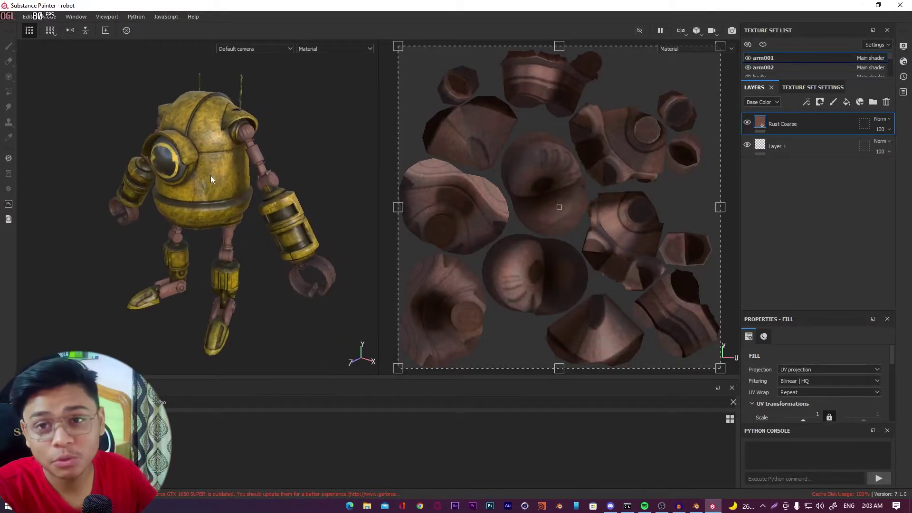
# Step: Open the texture export dialog and choose glTF PBR Metal Roughness as the output template for all texture sets
pyautogui.click(11, 17)
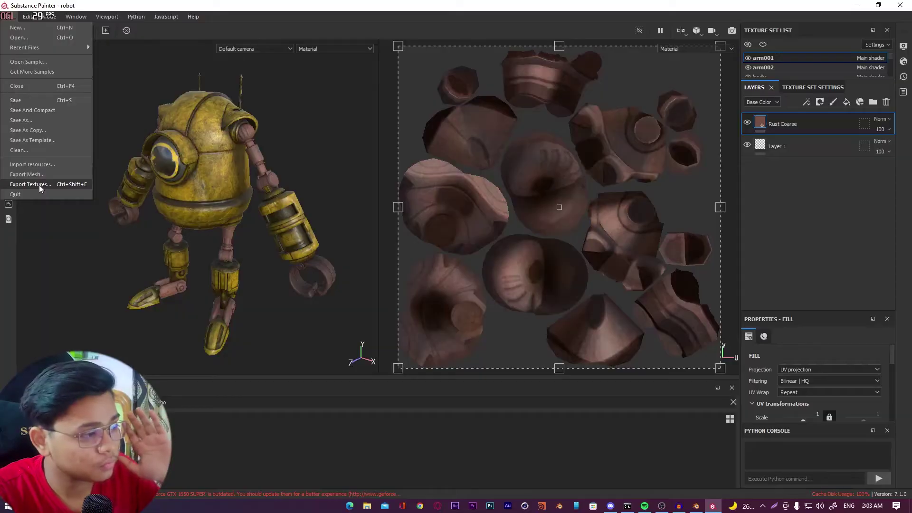
pyautogui.click(38, 184)
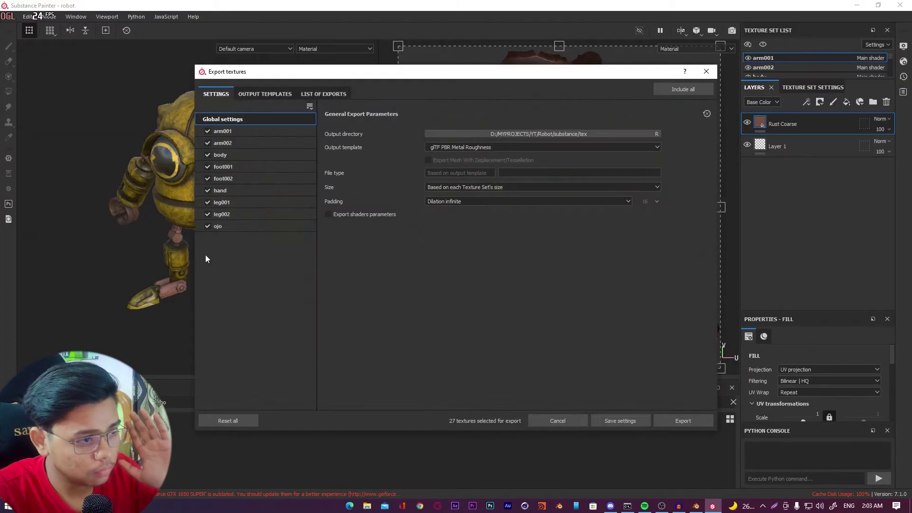
pyautogui.moveTo(508, 75); pyautogui.dragTo(472, 81)
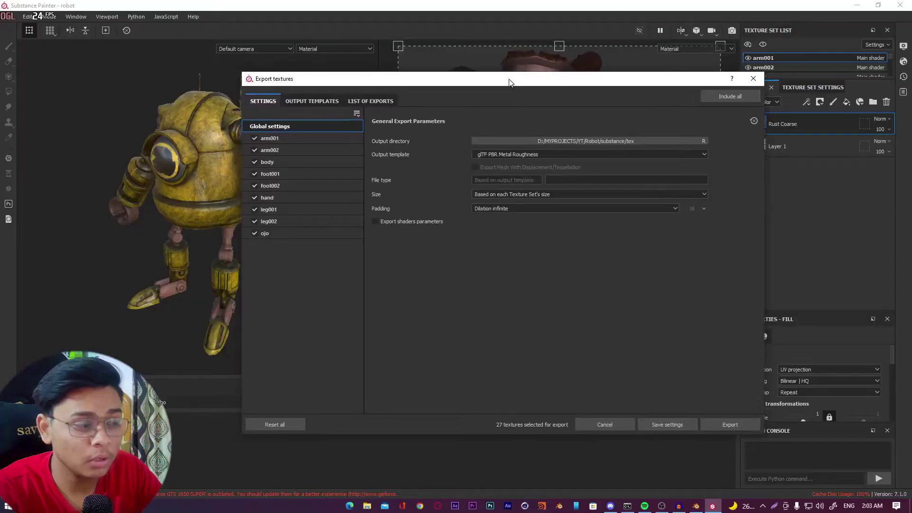
pyautogui.moveTo(509, 83); pyautogui.dragTo(512, 83)
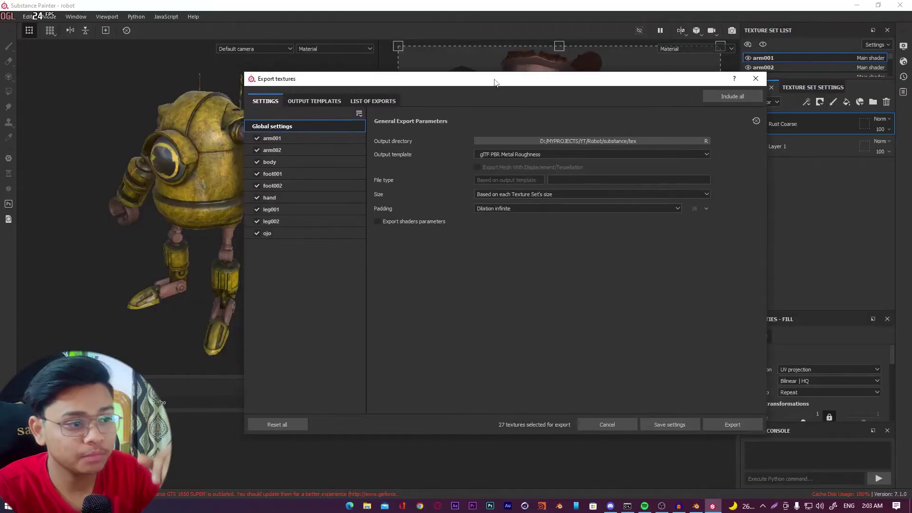
pyautogui.click(326, 101)
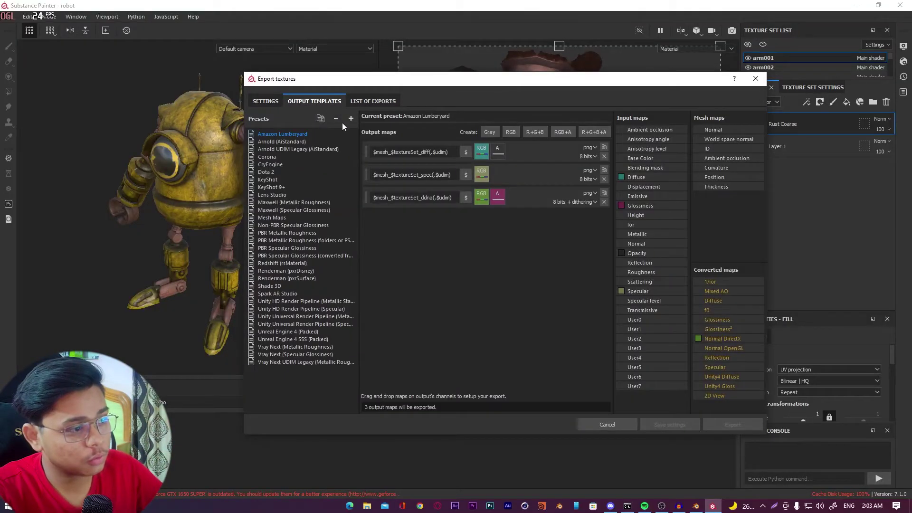
pyautogui.moveTo(417, 85); pyautogui.dragTo(455, 82)
pyautogui.click(317, 97)
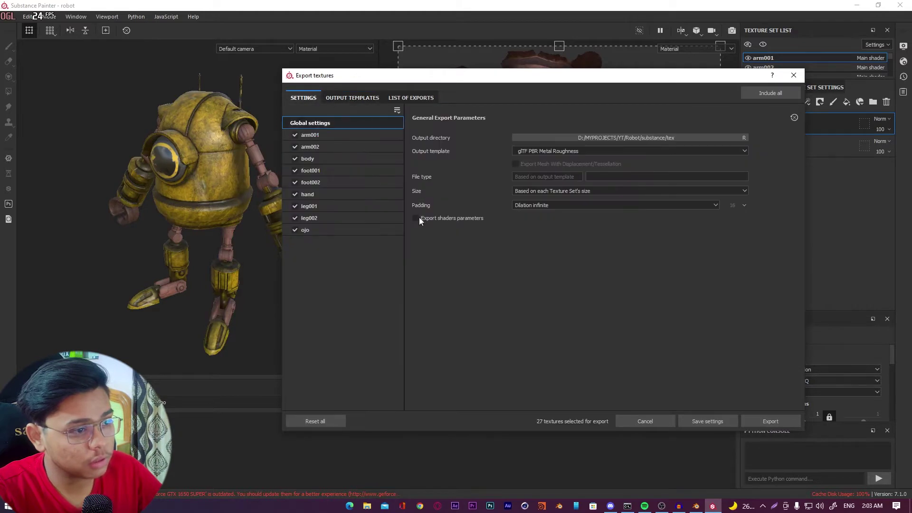
pyautogui.click(551, 151)
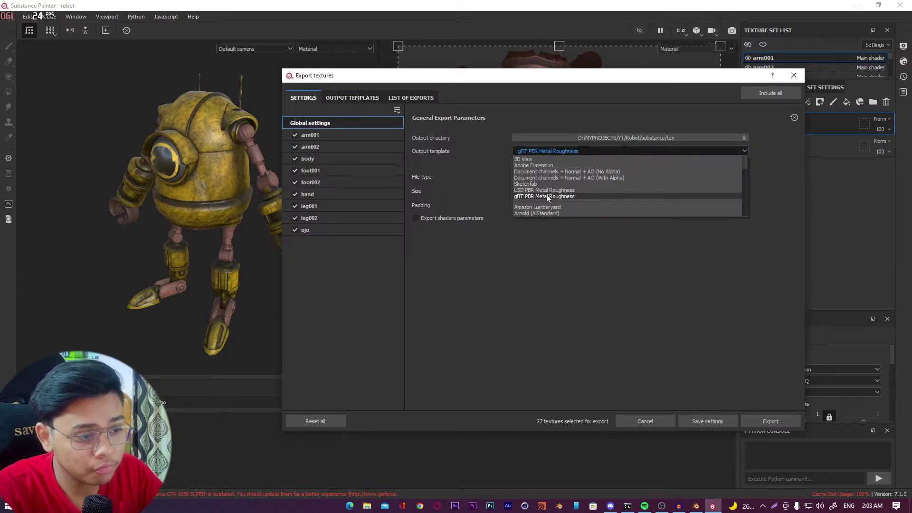
pyautogui.click(561, 195)
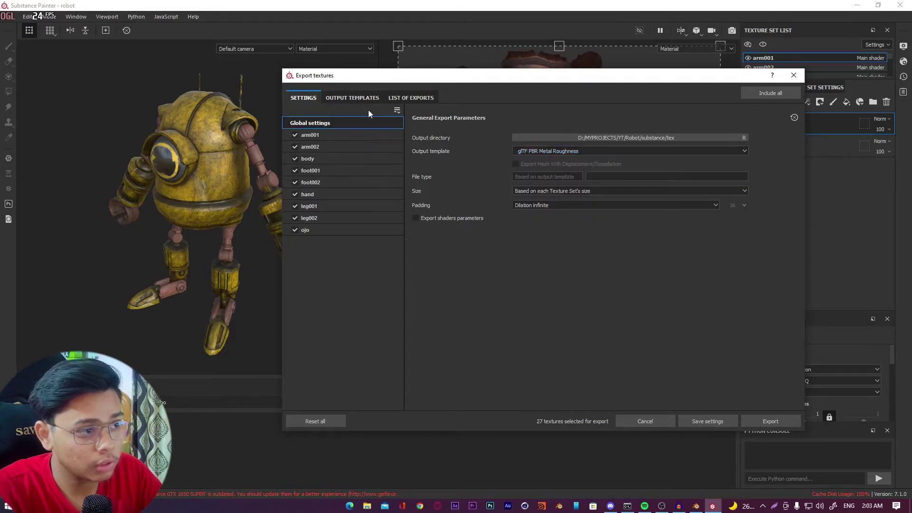
# Step: Open the PBR Metallic Roughness preset among the output templates and remove its Emissive and Height output maps
pyautogui.click(362, 98)
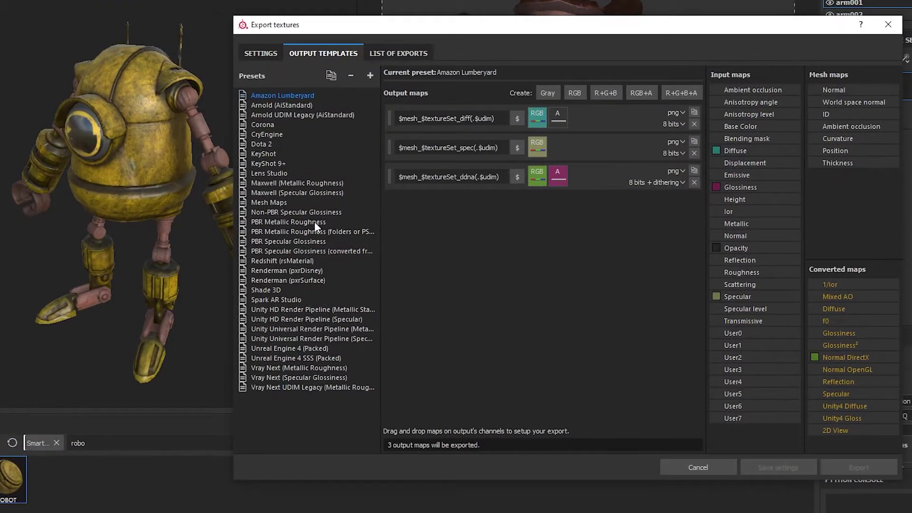
pyautogui.click(314, 221)
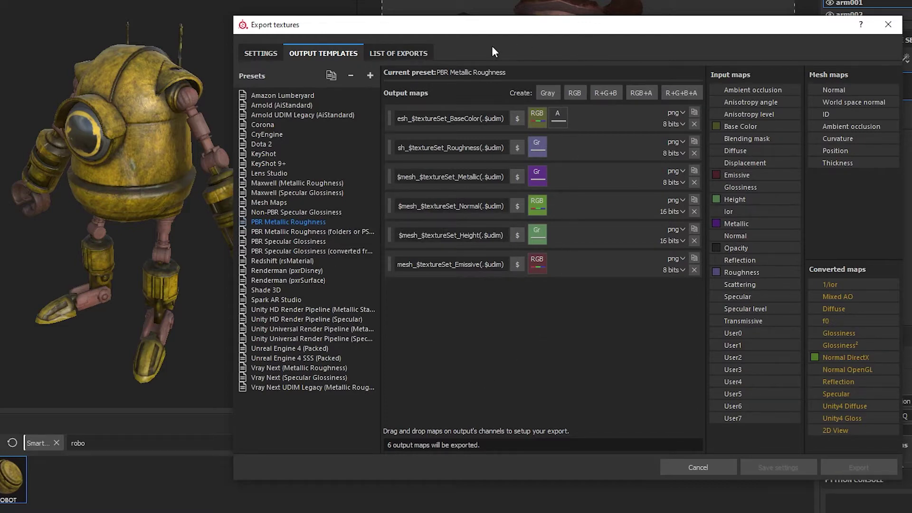
pyautogui.moveTo(596, 38); pyautogui.dragTo(480, 46)
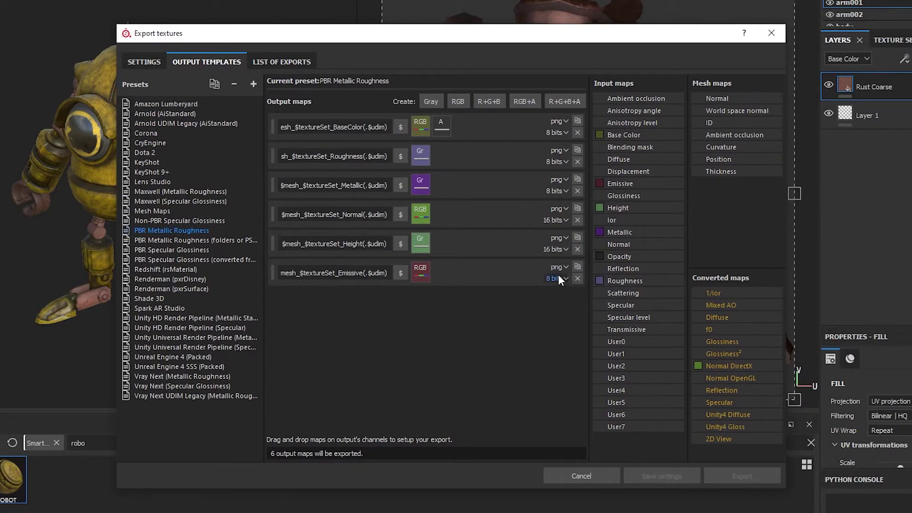
pyautogui.click(573, 278)
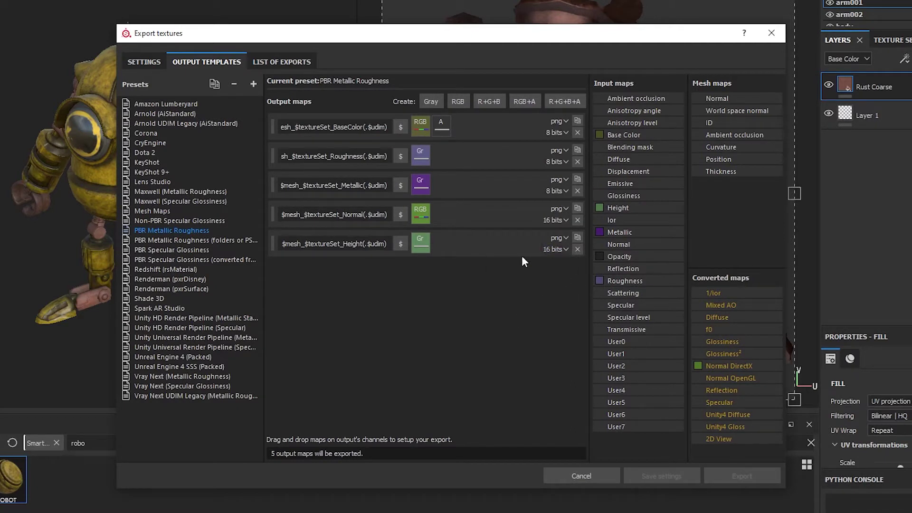
pyautogui.click(577, 249)
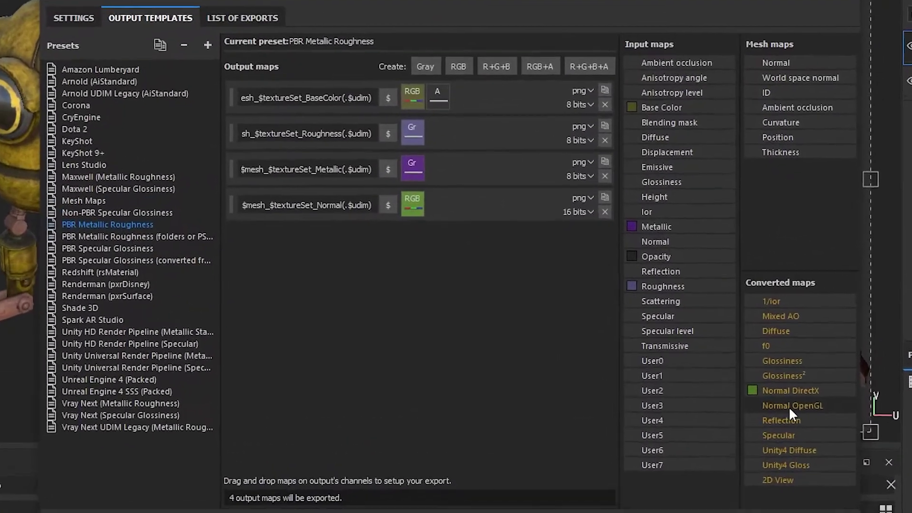
# Step: Assign the converted Normal OpenGL map to the RGB channels of the preset's Normal output map
pyautogui.moveTo(788, 406); pyautogui.dragTo(411, 197)
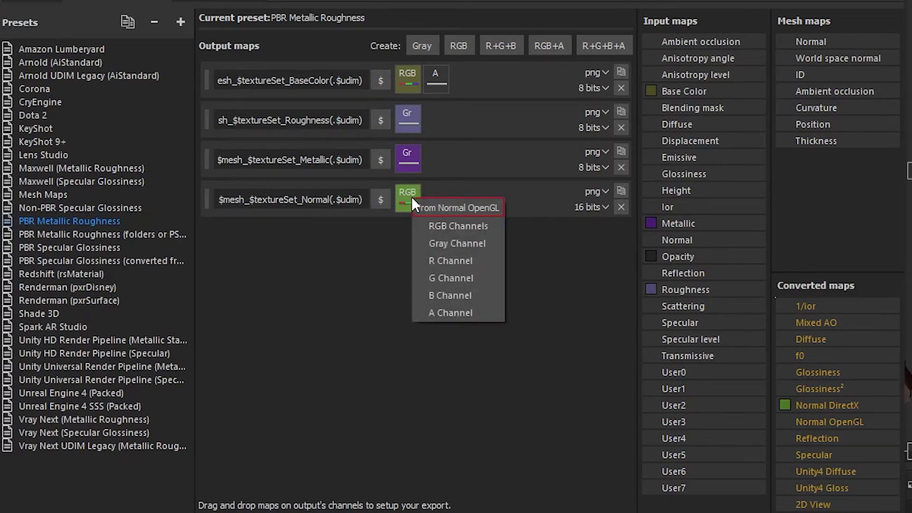
pyautogui.click(438, 226)
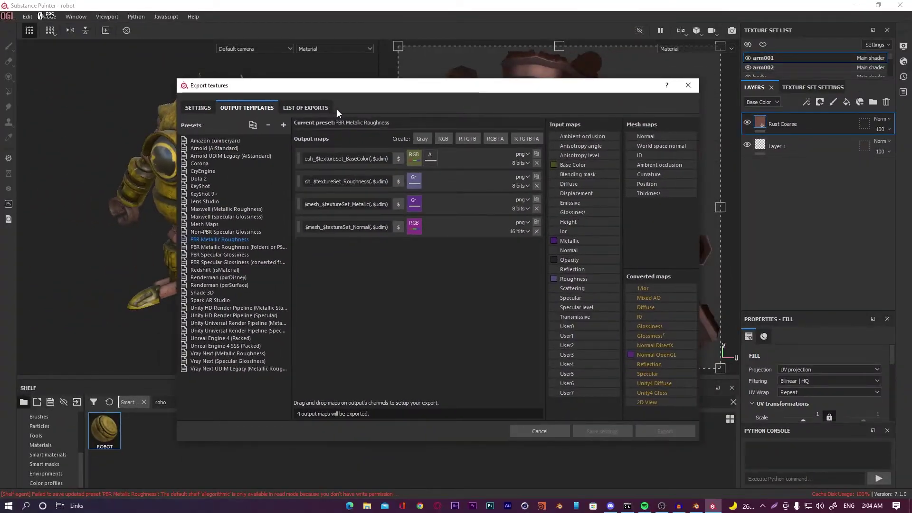
pyautogui.click(295, 74)
pyautogui.click(266, 108)
# Step: Check the output directory in the global export settings, cancel the folder selection and close the export dialog without exporting
pyautogui.click(199, 107)
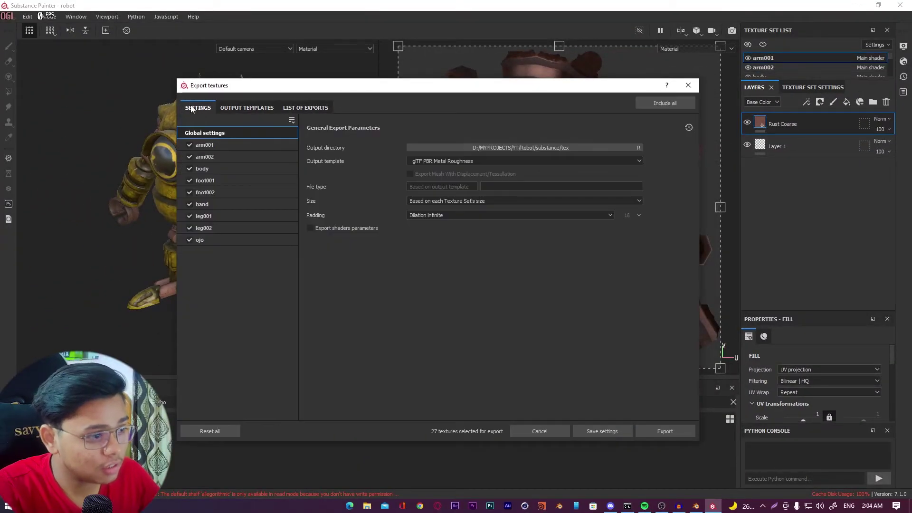
pyautogui.click(250, 108)
pyautogui.click(197, 107)
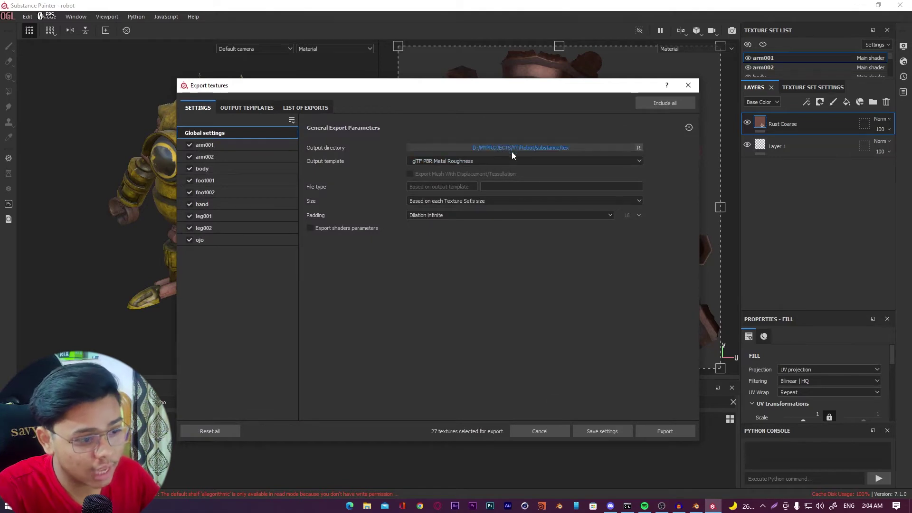
pyautogui.click(531, 147)
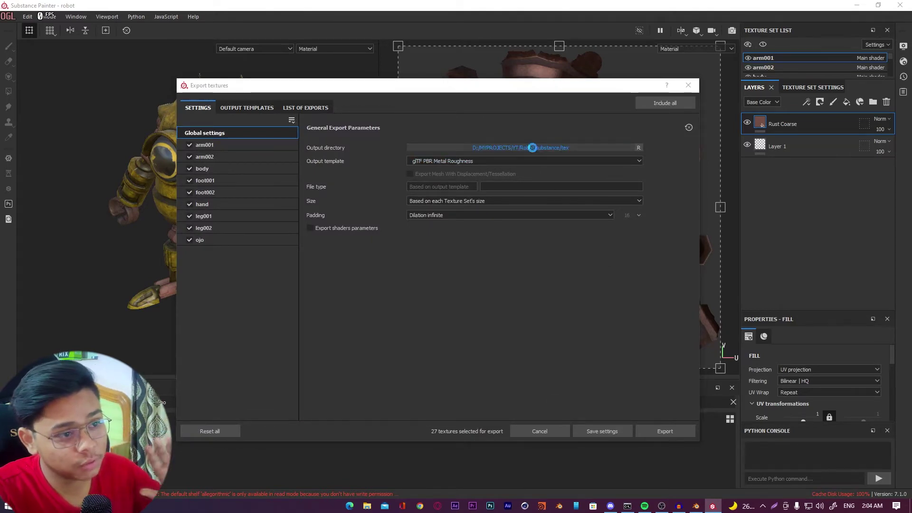
pyautogui.click(547, 344)
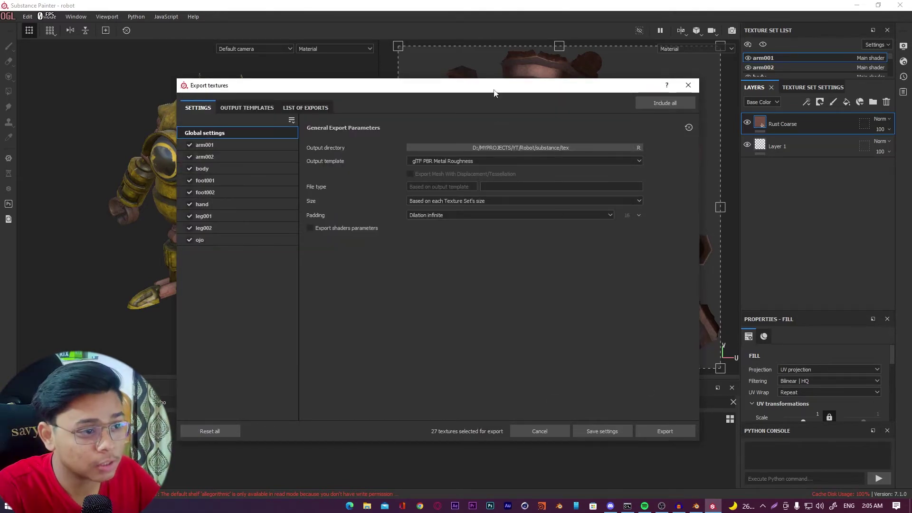
pyautogui.moveTo(494, 88); pyautogui.dragTo(504, 80)
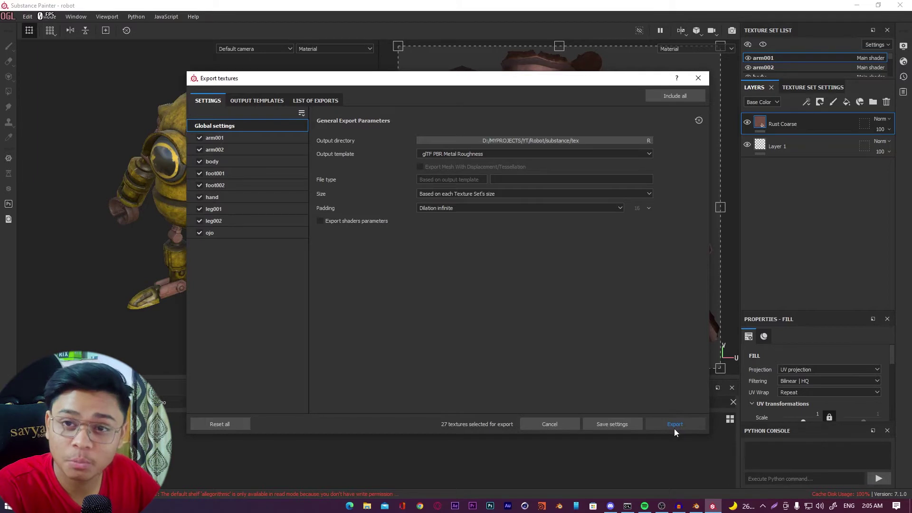
pyautogui.moveTo(552, 82); pyautogui.dragTo(534, 84)
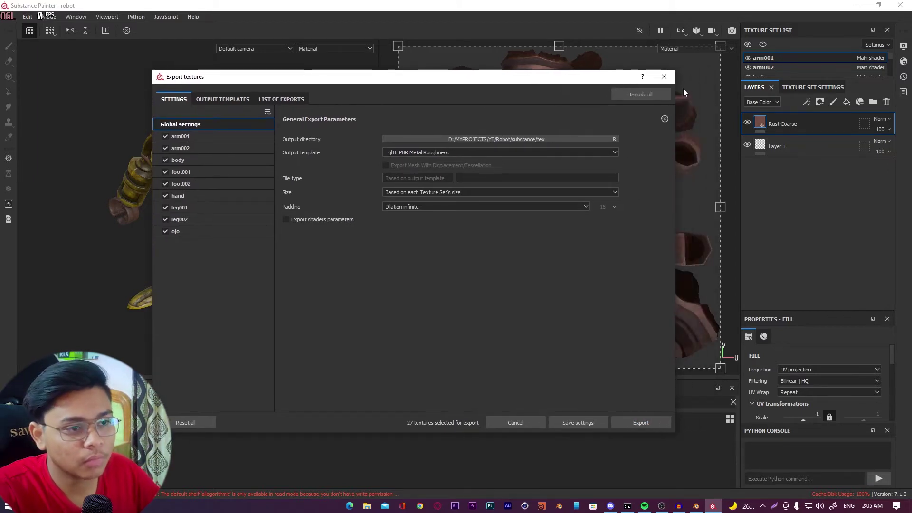
pyautogui.click(664, 79)
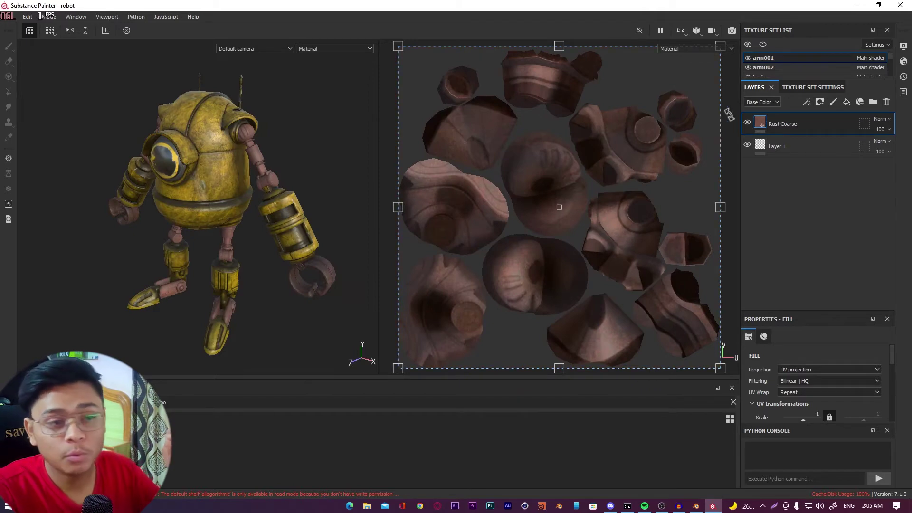
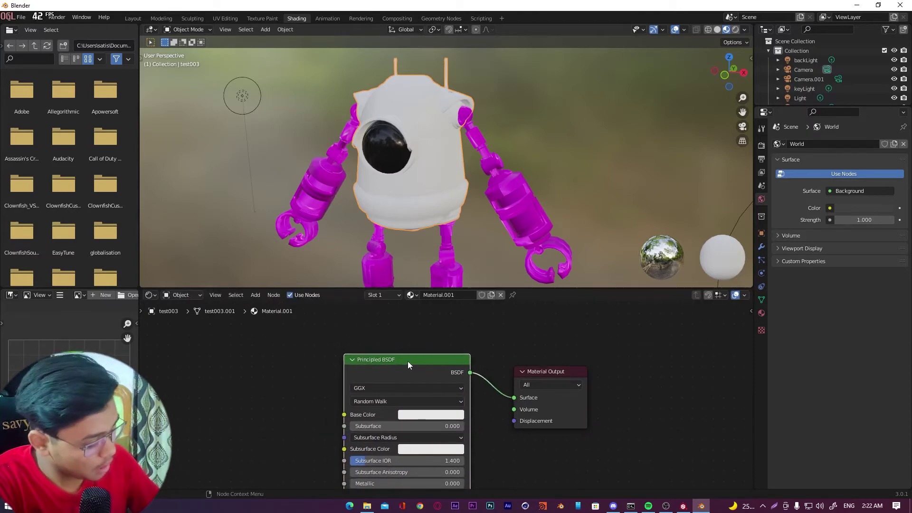
pyautogui.hotkey('ctrl', 'shift', 't')
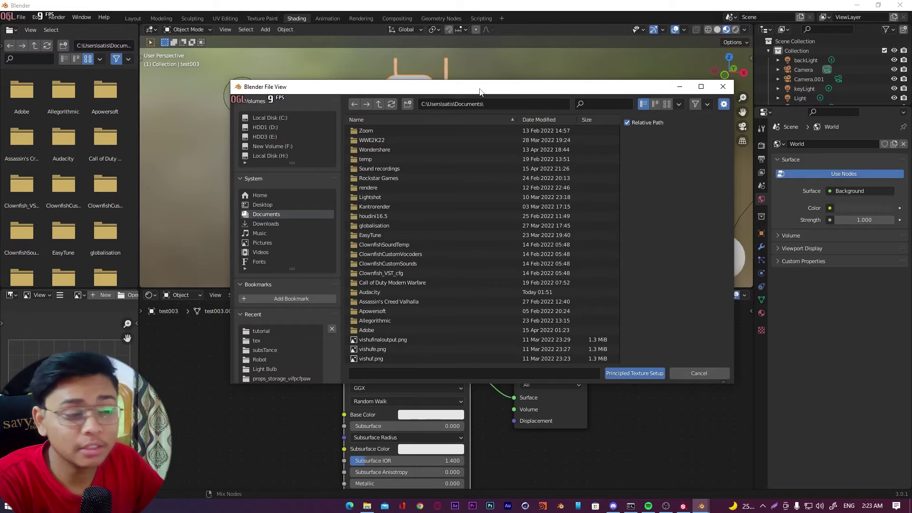
pyautogui.moveTo(615, 90); pyautogui.dragTo(595, 86)
pyautogui.click(702, 87)
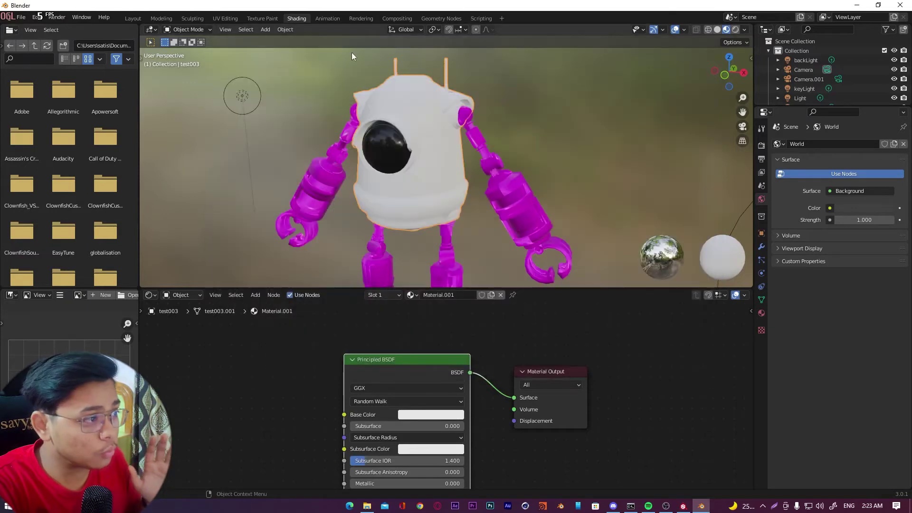
# Step: Search the add-ons in the preferences for "NODE", check that Node Wrangler is enabled and close the preferences
pyautogui.click(37, 17)
pyautogui.click(88, 152)
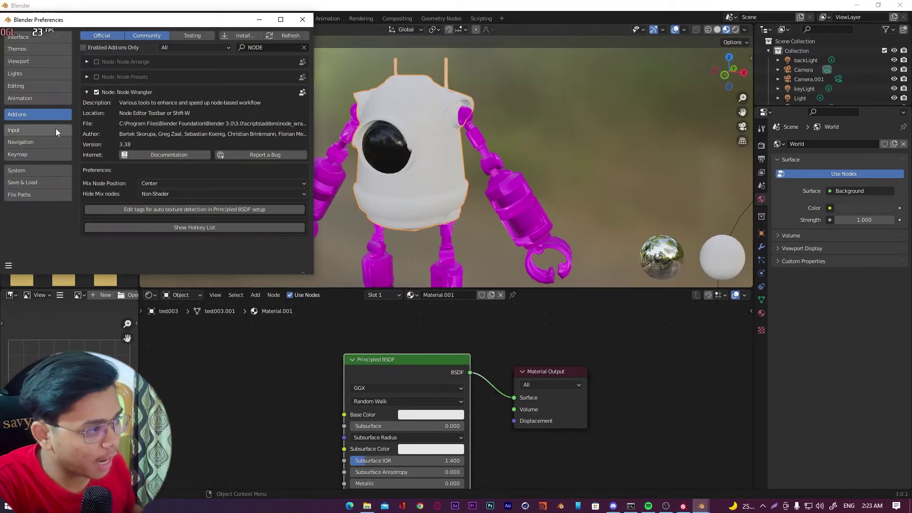
pyautogui.click(288, 48)
pyautogui.press('BackSpace')
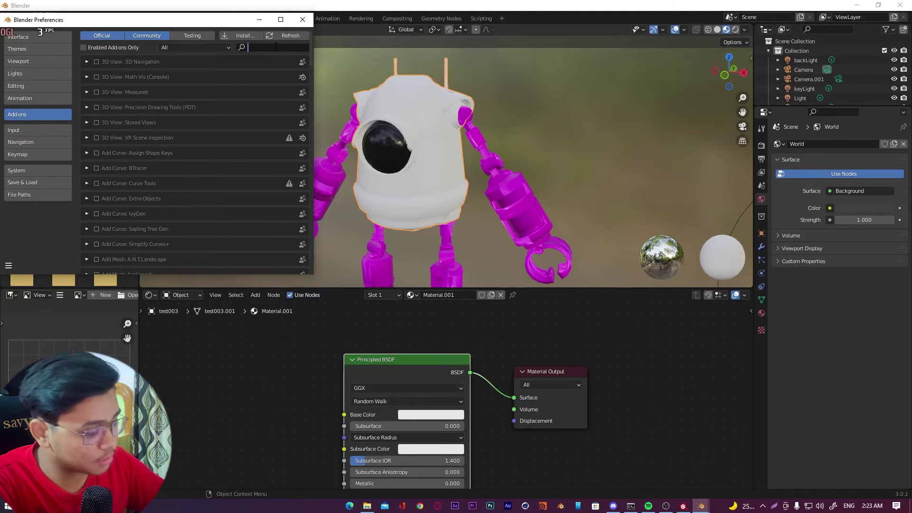
pyautogui.write('NODE')
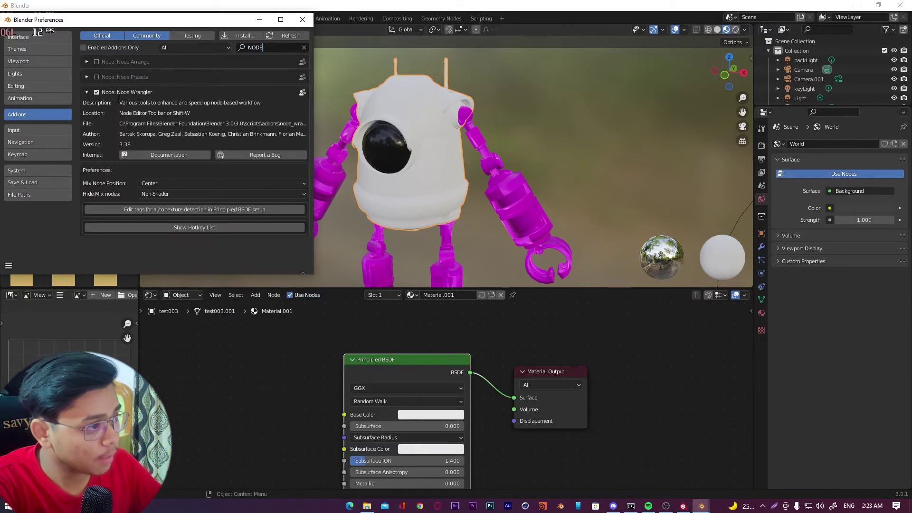
pyautogui.click(118, 99)
pyautogui.moveTo(219, 22); pyautogui.dragTo(255, 28)
pyautogui.click(345, 25)
# Step: Select the Principled BSDF node of the robot body's material and start Node Wrangler's Principled Texture Setup
pyautogui.scroll(-4, 341, 362)
pyautogui.scroll(5, 341, 361)
pyautogui.moveTo(341, 361); pyautogui.dragTo(365, 344, button='middle')
pyautogui.scroll(-4, 365, 343)
pyautogui.moveTo(421, 351); pyautogui.dragTo(416, 349)
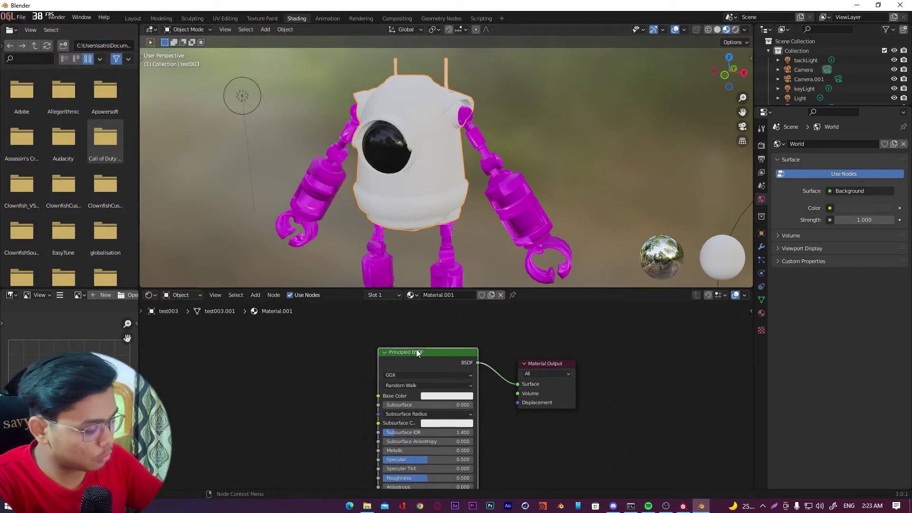
pyautogui.hotkey('ctrl', 'shift', 't')
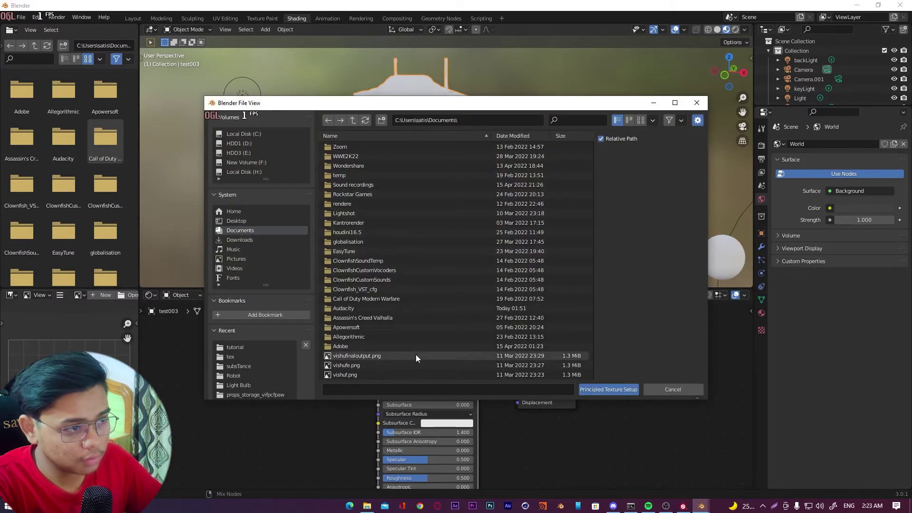
pyautogui.scroll(-1, 265, 336)
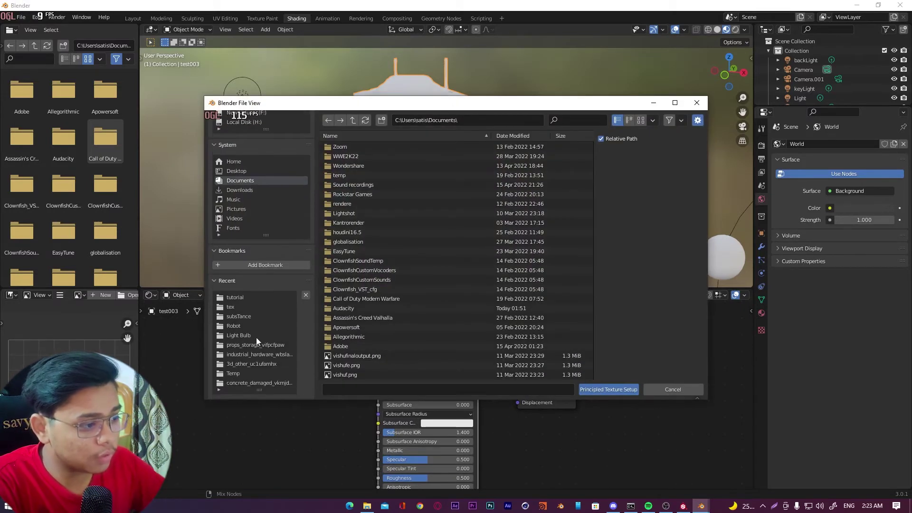
# Step: Browse to the exported textures folder D:\MYPROJECTS\YT\Robot\substance\tex for the Principled Texture Setup
pyautogui.click(242, 316)
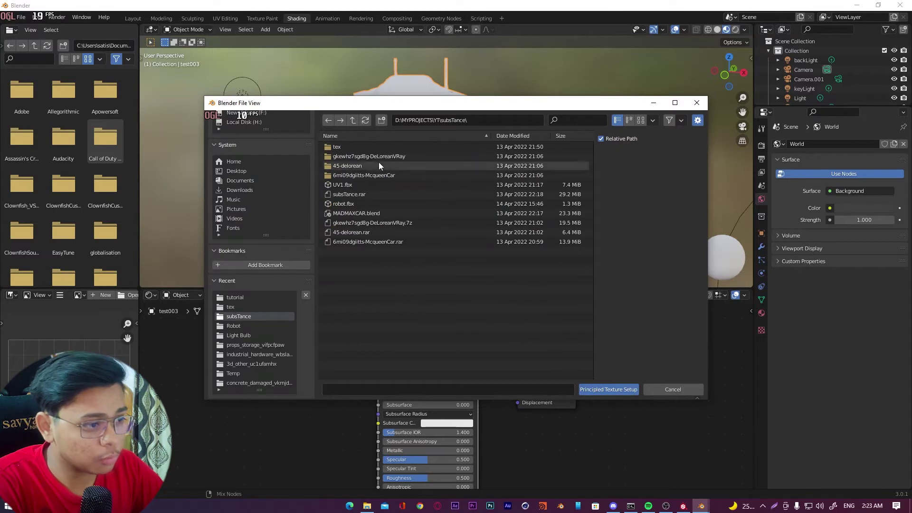
pyautogui.doubleClick(341, 145)
pyautogui.click(352, 120)
pyautogui.click(352, 120)
pyautogui.click(351, 147)
pyautogui.doubleClick(350, 147)
pyautogui.doubleClick(350, 147)
pyautogui.click(352, 120)
pyautogui.click(352, 119)
pyautogui.doubleClick(352, 155)
pyautogui.doubleClick(358, 153)
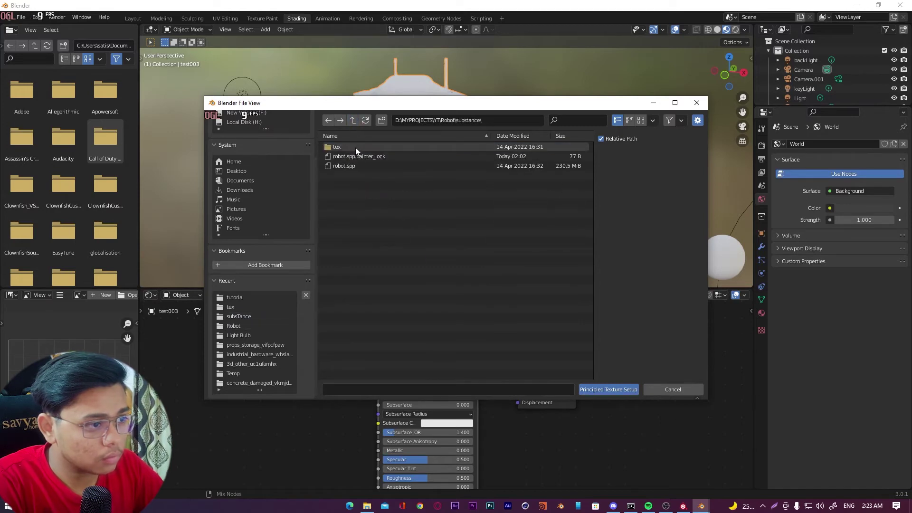
pyautogui.doubleClick(355, 147)
pyautogui.scroll(-3, 432, 211)
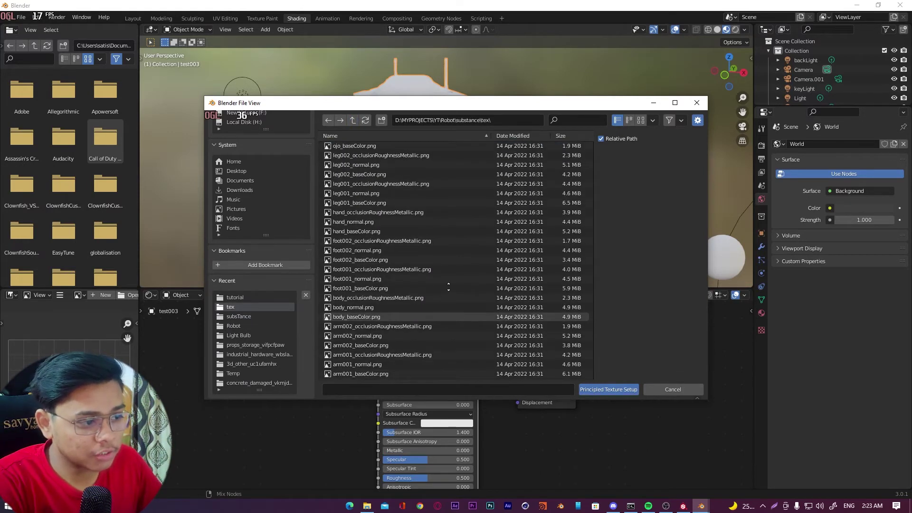
# Step: Load body_baseColor.png, body_normal.png and body_occlusionRoughnessMetallic.png into the robot body's material with Principled Texture Setup
pyautogui.click(377, 297)
pyautogui.keyDown('shift'); pyautogui.click(377, 316); pyautogui.keyUp('shift')
pyautogui.moveTo(456, 103); pyautogui.dragTo(335, 242)
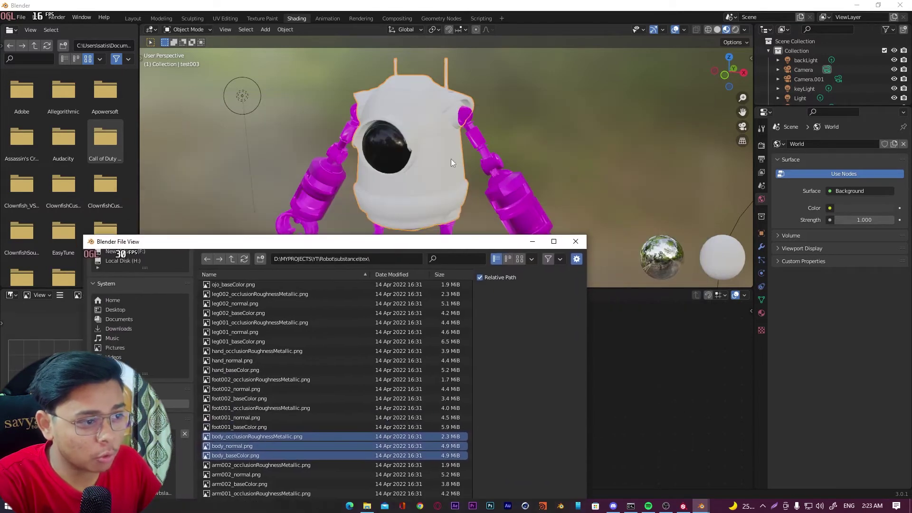
pyautogui.moveTo(460, 242); pyautogui.dragTo(709, 111)
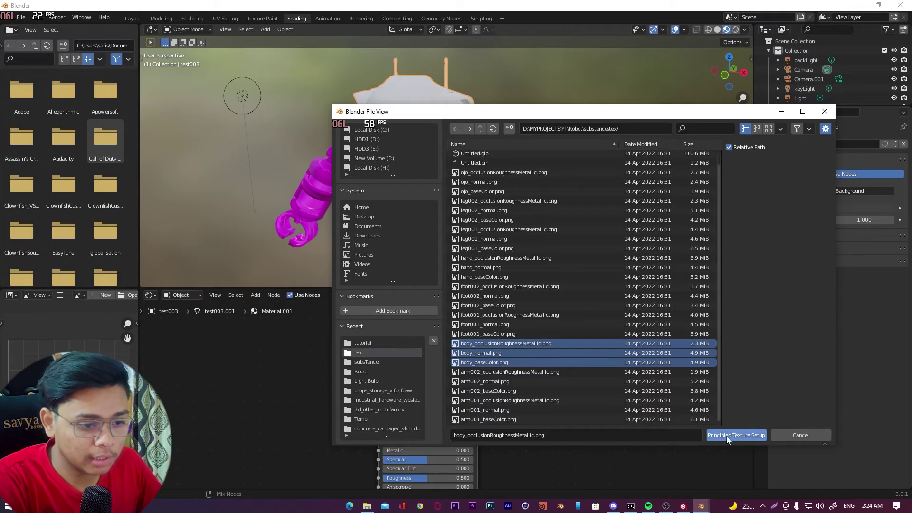
pyautogui.click(746, 434)
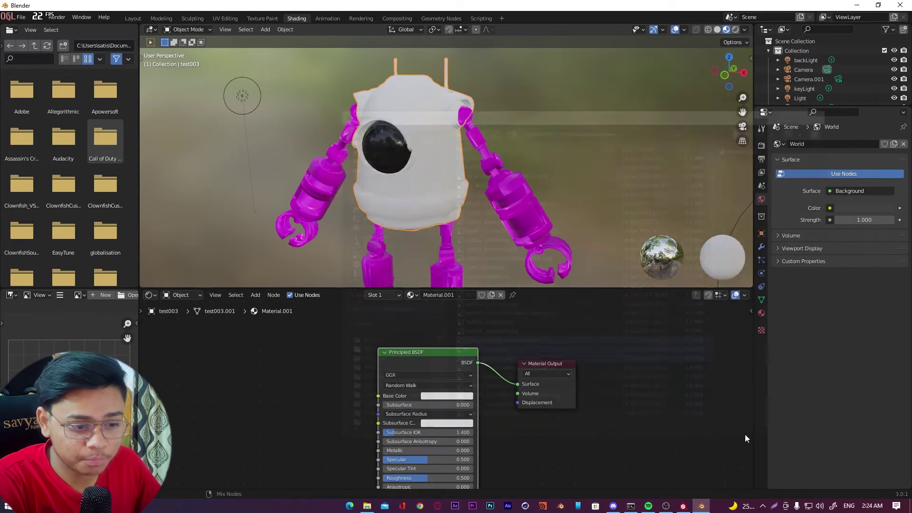
pyautogui.scroll(-5, 606, 381)
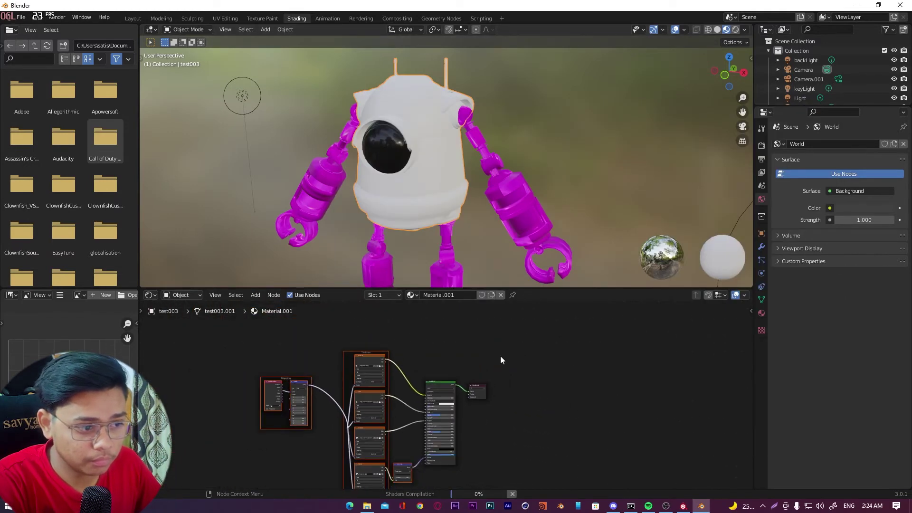
pyautogui.moveTo(493, 321); pyautogui.dragTo(494, 341, button='middle')
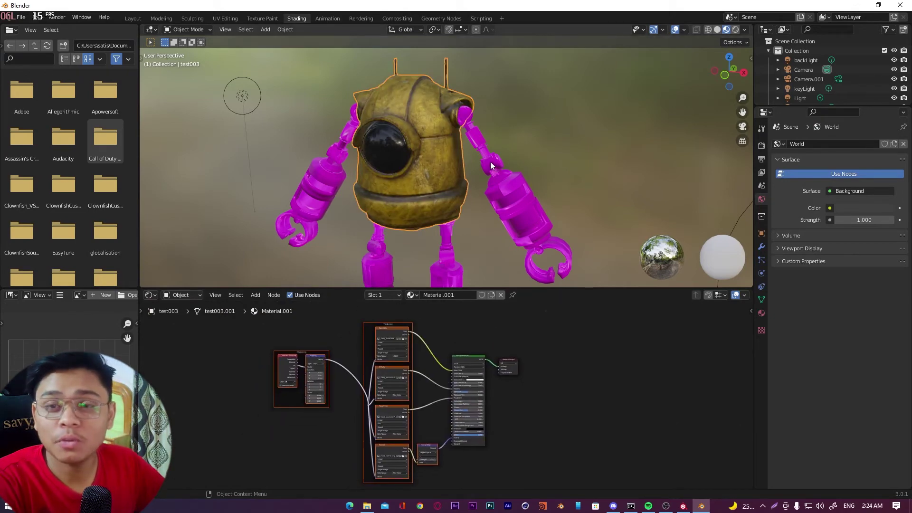
# Step: Examine the textured robot body from several angles and distances in the viewport
pyautogui.moveTo(490, 161)
pyautogui.mouseDown(button='middle')
pyautogui.moveTo(424, 163)
pyautogui.moveTo(486, 133)
pyautogui.moveTo(446, 143)
pyautogui.moveTo(488, 145)
pyautogui.mouseUp(button='middle')
pyautogui.scroll(5, 459, 139)
pyautogui.scroll(-5, 486, 132)
pyautogui.scroll(-3, 445, 143)
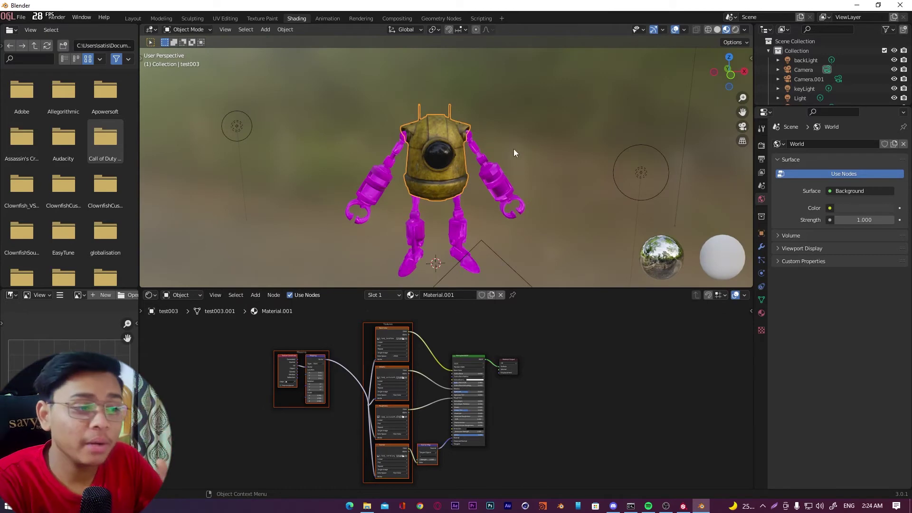
pyautogui.scroll(4, 490, 153)
pyautogui.moveTo(491, 152); pyautogui.dragTo(515, 179, button='middle')
pyautogui.click(480, 135)
pyautogui.scroll(-4, 546, 139)
pyautogui.scroll(3, 536, 147)
pyautogui.scroll(-2, 518, 128)
pyautogui.scroll(3, 497, 152)
pyautogui.scroll(2, 503, 173)
# Step: Select the upper arms, unlink their arm001 material and create a new material in its place
pyautogui.click(461, 109)
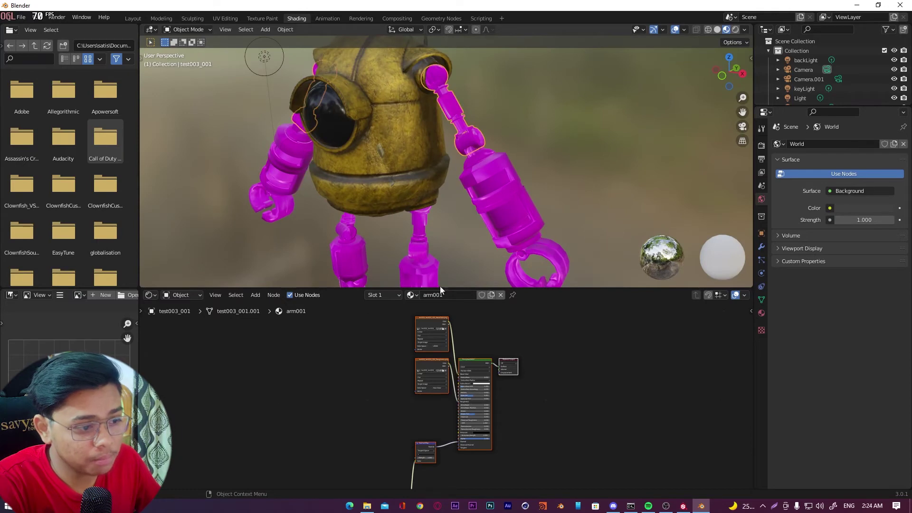
pyautogui.press('Home')
pyautogui.click(500, 295)
pyautogui.click(461, 295)
pyautogui.scroll(4, 442, 360)
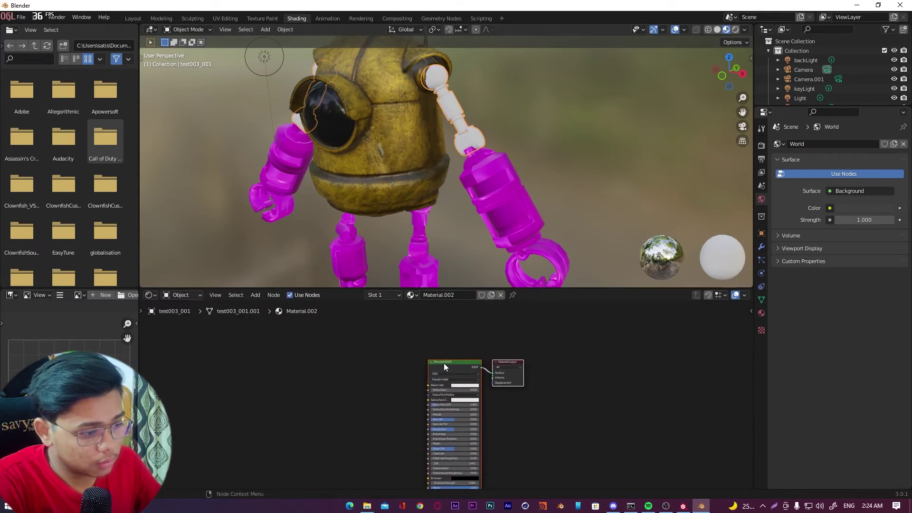
# Step: Filter the textures by "AR" and apply the three arm001 maps to the upper arms' material with Principled Texture Setup
pyautogui.hotkey('ctrl', 'shift', 't')
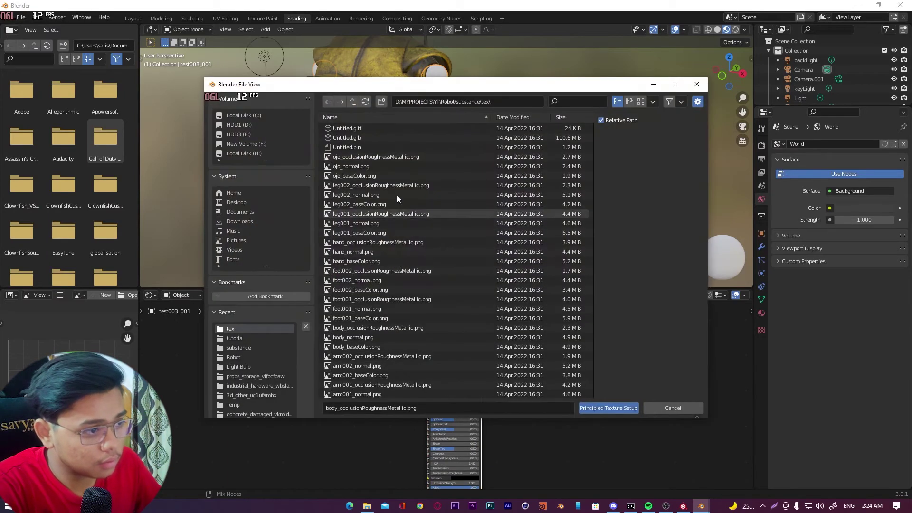
pyautogui.moveTo(438, 90); pyautogui.dragTo(525, 138)
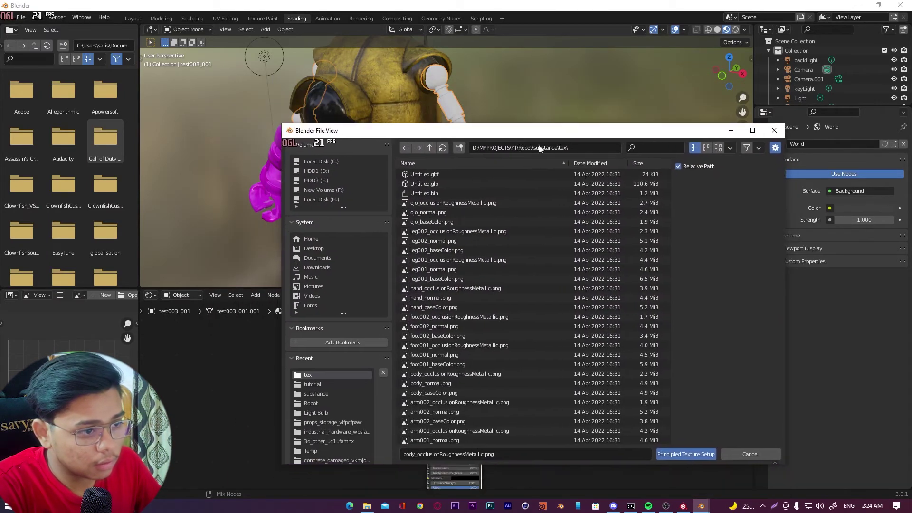
pyautogui.click(645, 147)
pyautogui.write('AR')
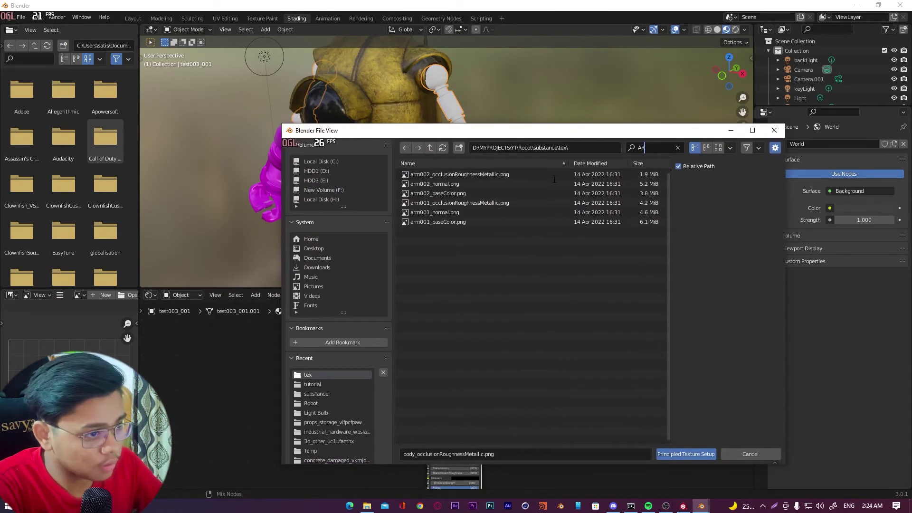
pyautogui.press('Return')
pyautogui.click(451, 205)
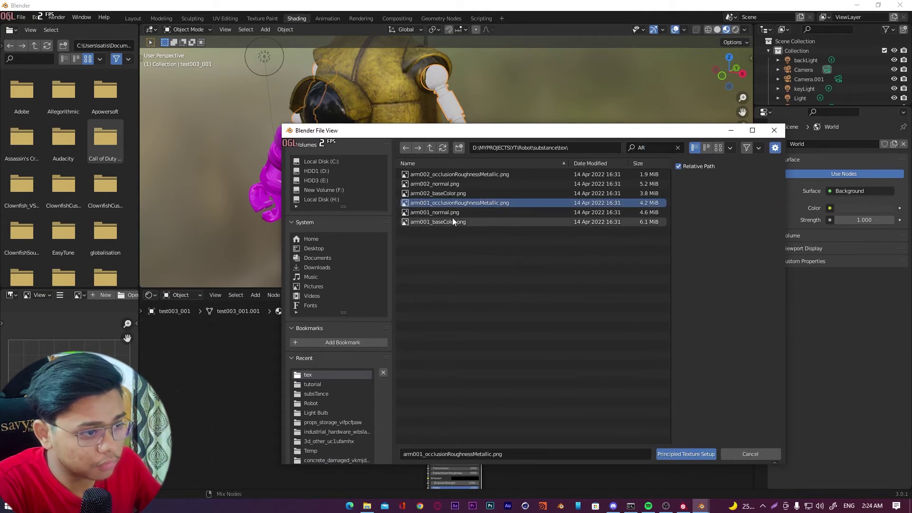
pyautogui.keyDown('shift'); pyautogui.click(452, 221); pyautogui.keyUp('shift')
pyautogui.click(696, 452)
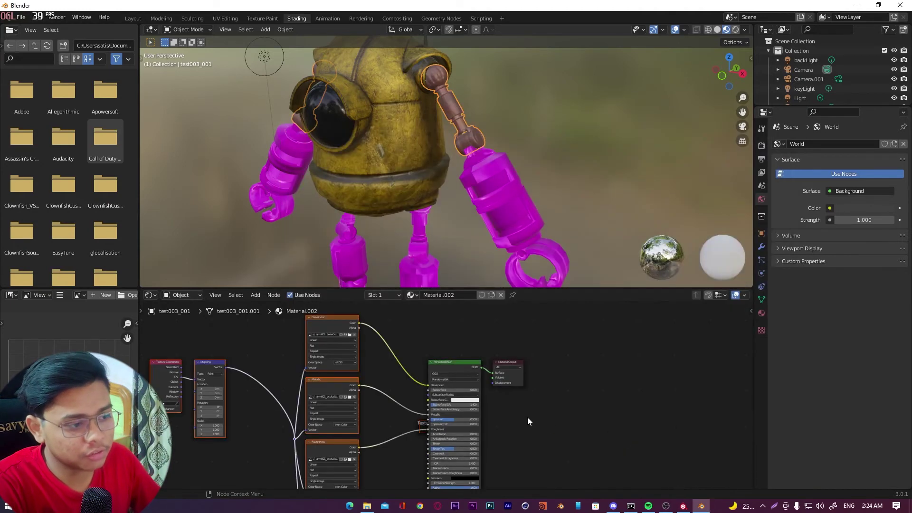
# Step: Examine the upper arms' texture node setup and the textured arms from several angles
pyautogui.scroll(-13, 417, 378)
pyautogui.scroll(6, 430, 366)
pyautogui.moveTo(478, 177)
pyautogui.mouseDown(button='middle')
pyautogui.moveTo(504, 172)
pyautogui.moveTo(497, 203)
pyautogui.moveTo(477, 195)
pyautogui.mouseUp(button='middle')
pyautogui.scroll(5, 497, 203)
pyautogui.scroll(-4, 478, 196)
pyautogui.click(478, 195)
pyautogui.moveTo(423, 160); pyautogui.dragTo(449, 150, button='middle')
pyautogui.scroll(4, 449, 150)
pyautogui.moveTo(371, 147); pyautogui.dragTo(498, 165, button='middle')
pyautogui.scroll(-4, 442, 152)
pyautogui.scroll(-3, 468, 173)
pyautogui.scroll(-2, 471, 352)
# Step: Select the forearms, unlink their existing material and create a new one
pyautogui.click(499, 186)
pyautogui.click(500, 295)
pyautogui.click(451, 294)
# Step: Try to load the three arm002 textures into the forearms' new material with Principled Texture Setup
pyautogui.hotkey('ctrl', 'shift', 't')
pyautogui.click(573, 102)
pyautogui.write('ARM')
pyautogui.click(380, 128)
pyautogui.keyDown('shift'); pyautogui.click(380, 147); pyautogui.keyUp('shift')
pyautogui.click(608, 408)
pyautogui.hotkey('ctrl', 'shift', 't')
pyautogui.click(379, 128)
pyautogui.keyDown('shift'); pyautogui.click(380, 147); pyautogui.keyUp('shift')
pyautogui.click(607, 407)
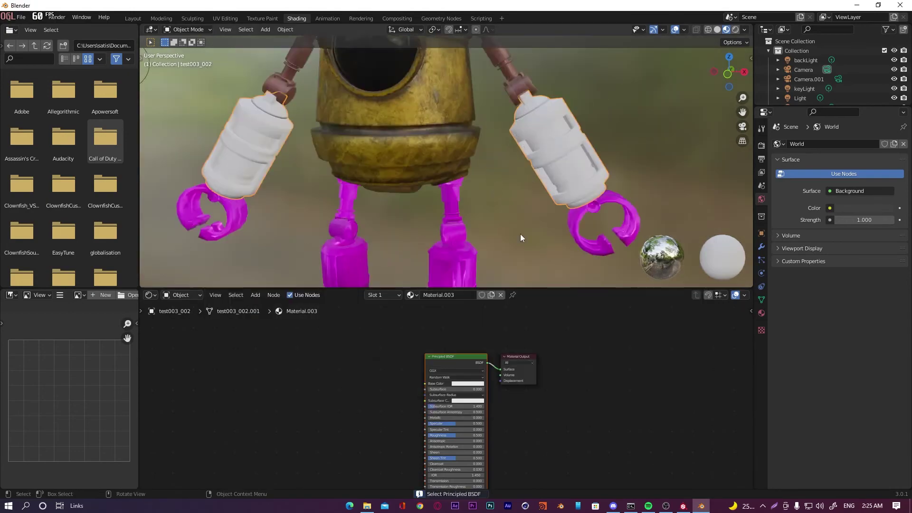
# Step: Select the forearm material's Principled BSDF node and apply the three arm002 textures found with the filter "arm"
pyautogui.click(456, 356)
pyautogui.hotkey('ctrl', 'shift', 't')
pyautogui.click(574, 102)
pyautogui.write('arm')
pyautogui.click(379, 128)
pyautogui.keyDown('shift'); pyautogui.click(375, 147); pyautogui.keyUp('shift')
pyautogui.click(608, 408)
# Step: Select the claw hands and apply the three textures found with the filter "hand" through Principled Texture Setup
pyautogui.click(549, 187)
pyautogui.click(577, 102)
pyautogui.write('arm')
pyautogui.press('BackSpace')
pyautogui.press('BackSpace')
pyautogui.press('BackSpace')
pyautogui.write('hand')
pyautogui.click(380, 148)
pyautogui.keyDown('shift'); pyautogui.click(382, 128); pyautogui.keyUp('shift')
pyautogui.click(607, 408)
# Step: Select the upper legs and apply the leg001 textures to their new material, filtering the files by "LEG"
pyautogui.click(435, 192)
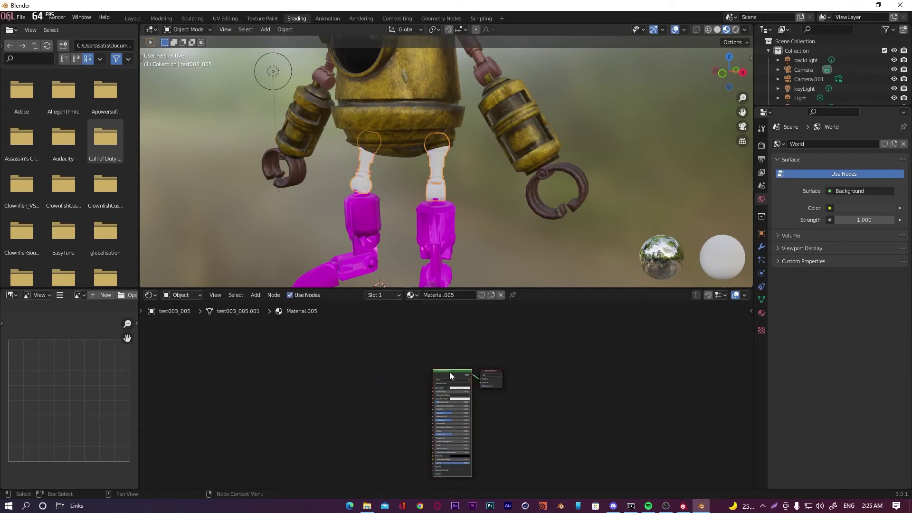
pyautogui.hotkey('ctrl', 'shift', 't')
pyautogui.hotkey('ctrl', 'f')
pyautogui.write('LEGS')
pyautogui.press('BackSpace')
pyautogui.moveTo(522, 84); pyautogui.dragTo(583, 147)
pyautogui.click(437, 219)
pyautogui.click(668, 470)
# Step: Give the lower legs a new material and apply the leg002 textures to it, filtering the files by "LEG"
pyautogui.click(438, 205)
pyautogui.click(466, 295)
pyautogui.hotkey('ctrl', 'shift', 't')
pyautogui.click(596, 101)
pyautogui.write('LEG')
pyautogui.click(380, 148)
pyautogui.click(608, 407)
# Step: Try the foot001 textures on the front foot pieces' material, then undo the texture setup
pyautogui.click(424, 255)
pyautogui.hotkey('ctrl', 'shift', 't')
pyautogui.write('FOOT')
pyautogui.click(608, 407)
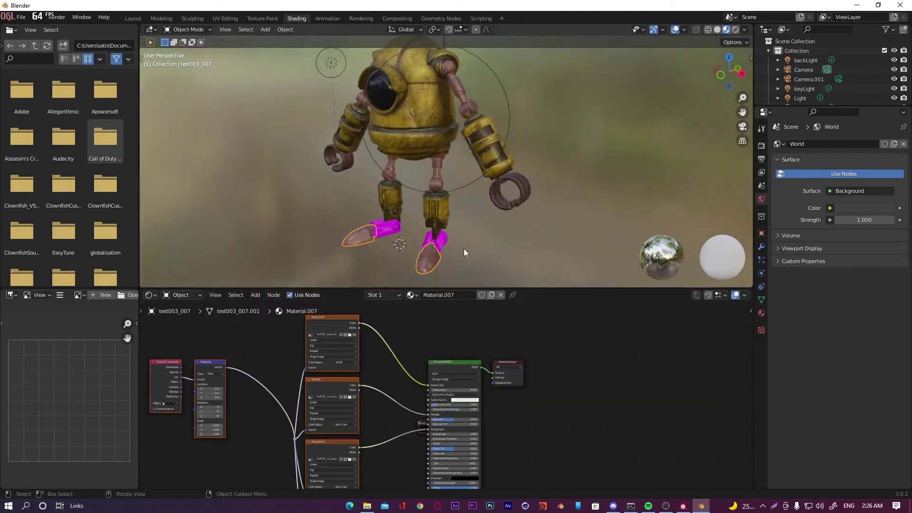
pyautogui.moveTo(489, 237); pyautogui.dragTo(470, 245, button='middle')
pyautogui.hotkey('ctrl', 'z')
# Step: Apply the foot002 textures to the front foot pieces' material, filtering the files by "FOOT"
pyautogui.hotkey('ctrl', 'shift', 't')
pyautogui.write('FOOT')
pyautogui.keyDown('shift'); pyautogui.click(380, 148); pyautogui.keyUp('shift')
pyautogui.click(610, 407)
# Step: Replace the ankle pieces' material with a new one, apply the foot001 textures to it and check the finished robot
pyautogui.click(434, 239)
pyautogui.click(500, 295)
pyautogui.click(466, 295)
pyautogui.hotkey('ctrl', 'shift', 't')
pyautogui.click(595, 100)
pyautogui.write('FOOT')
pyautogui.keyDown('shift'); pyautogui.click(383, 176); pyautogui.keyUp('shift')
pyautogui.click(607, 407)
pyautogui.moveTo(470, 192); pyautogui.dragTo(479, 137, button='middle')
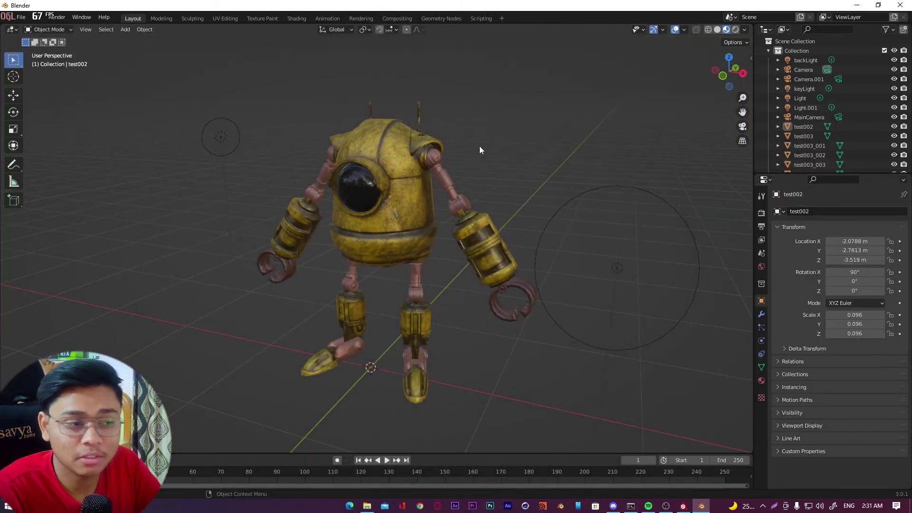
pyautogui.moveTo(533, 156); pyautogui.dragTo(539, 165, button='middle')
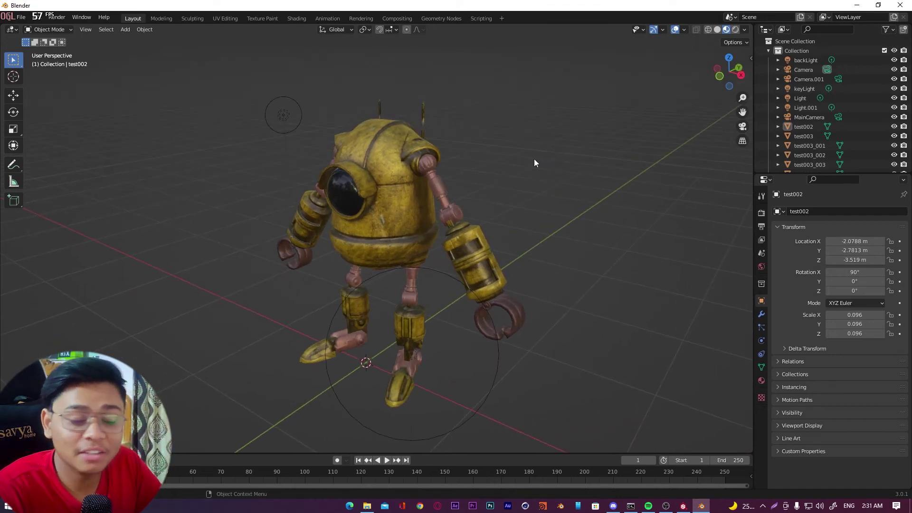